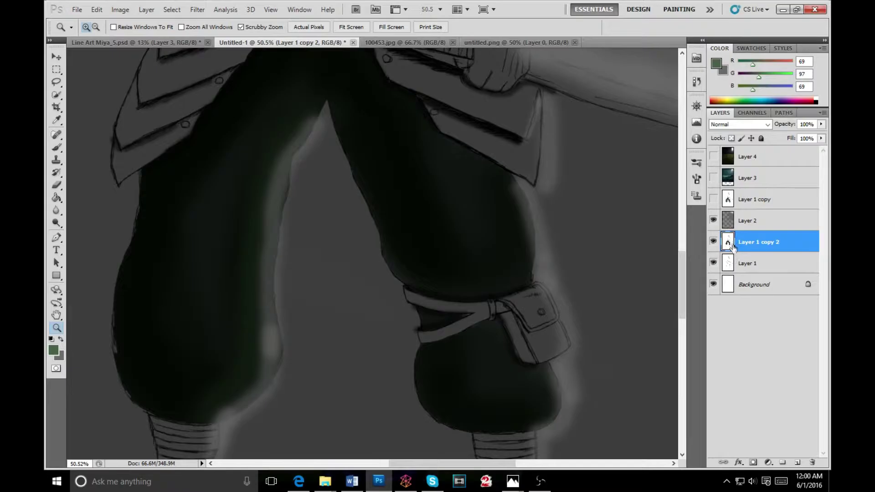
Compare the trousers with and without the dark shading by moving Layer 1 copy 2 above Layer 2 and back below it.
left_click(713, 244)
left_click(713, 244)
left_click_drag(743, 219, 740, 226)
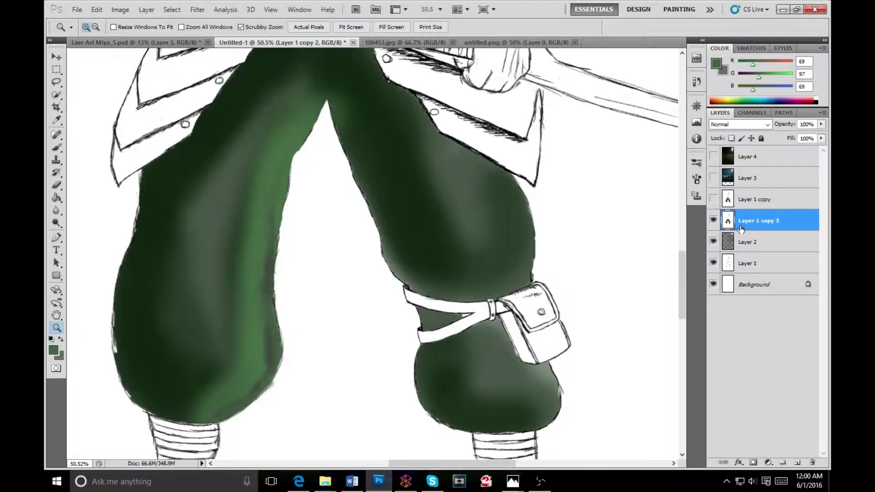
left_click_drag(737, 231, 738, 254)
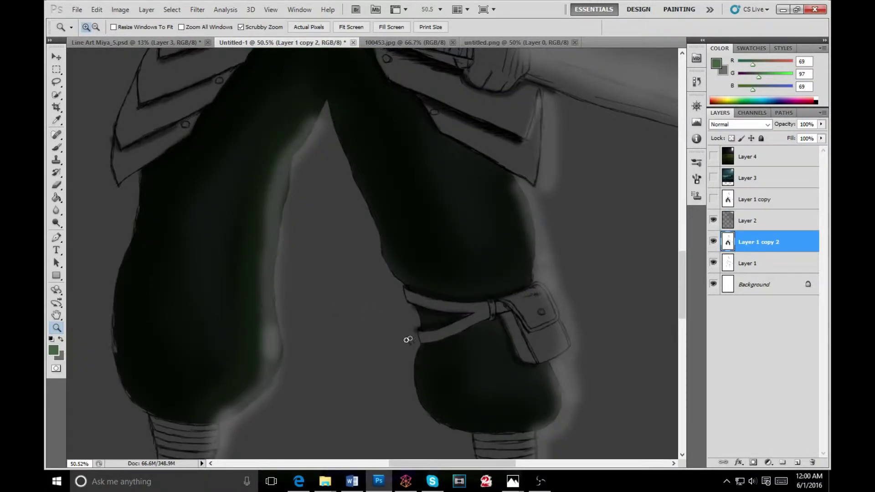
scroll(310, 252, "down", 3)
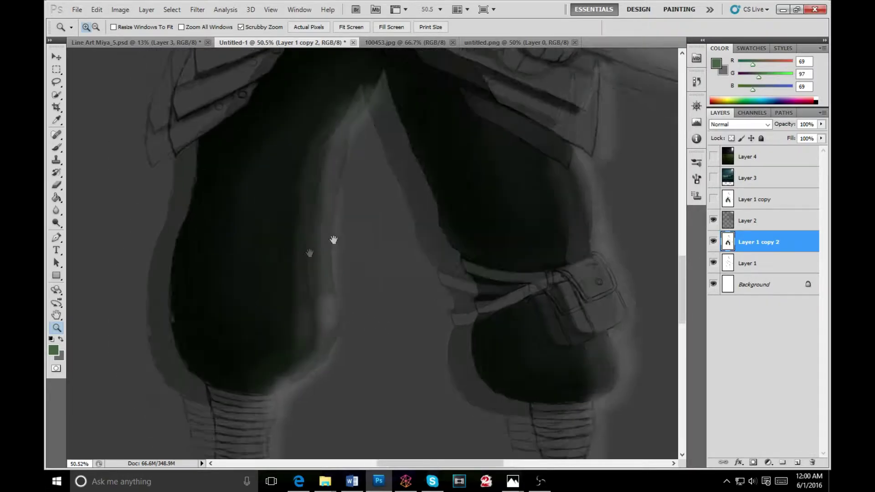
scroll(381, 218, "up", 3)
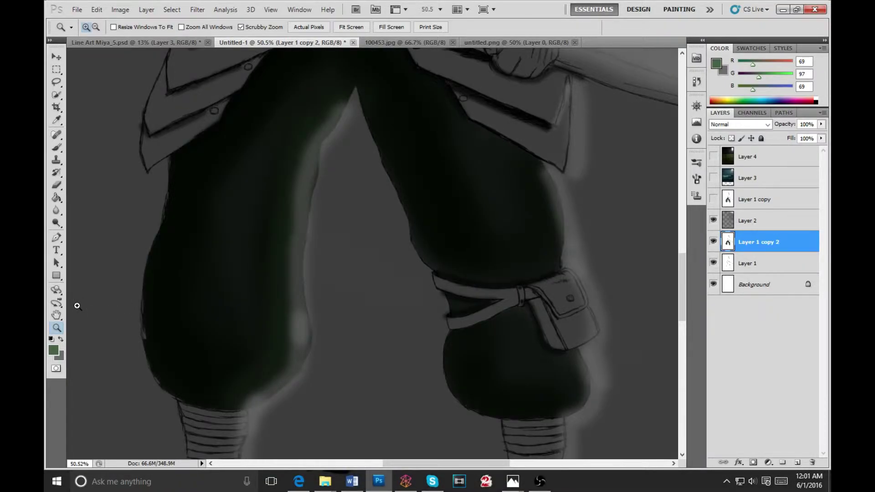
key("b")
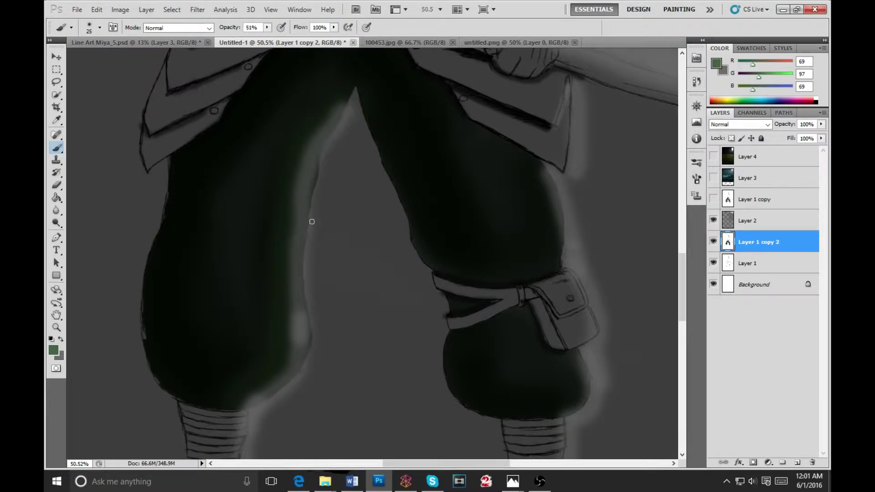
key("e")
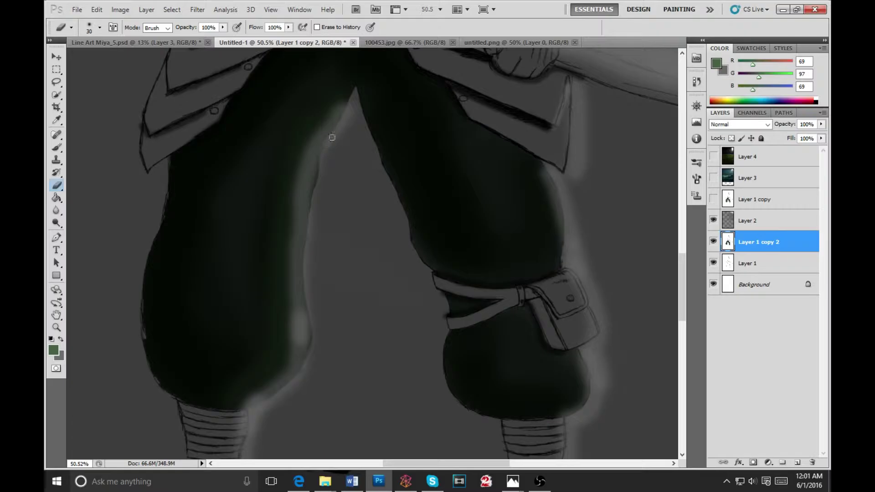
left_click_drag(326, 148, 324, 155)
left_click(754, 223)
mouse_move(346, 125)
left_mouse_down()
mouse_move(350, 114)
mouse_move(332, 148)
left_mouse_up()
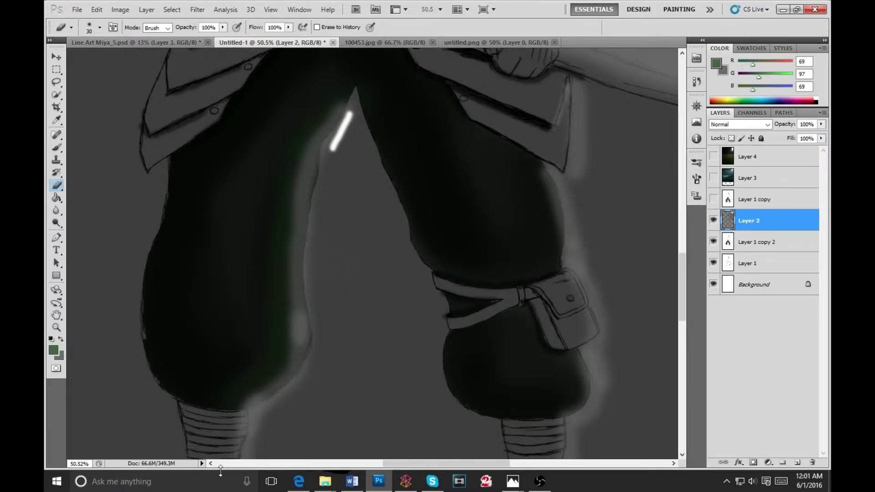
key("b")
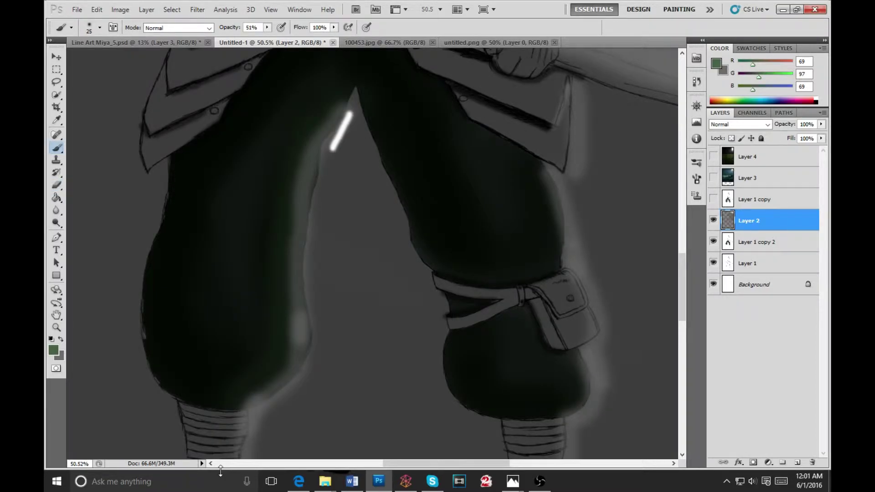
key("ctrl+z")
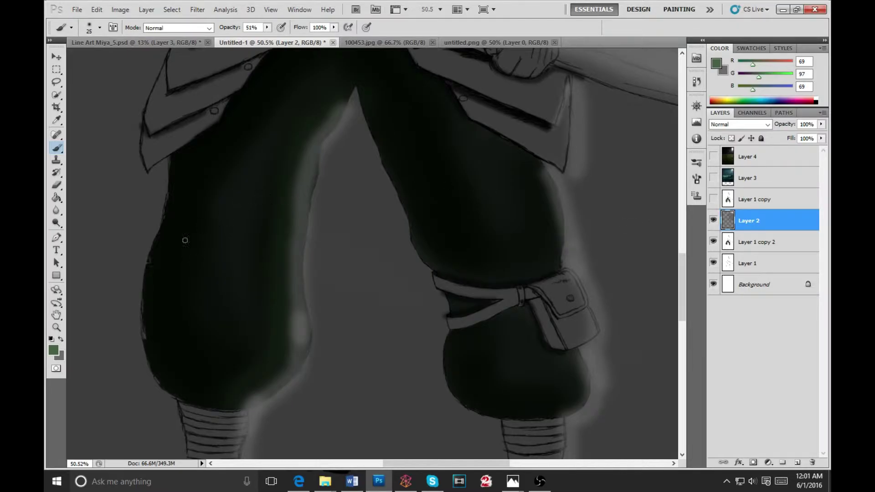
Paint over the light fringe beside the inner thigh on Layer 2, using dark grey (62, 62, 62) sampled from the background between the legs.
left_click(60, 339)
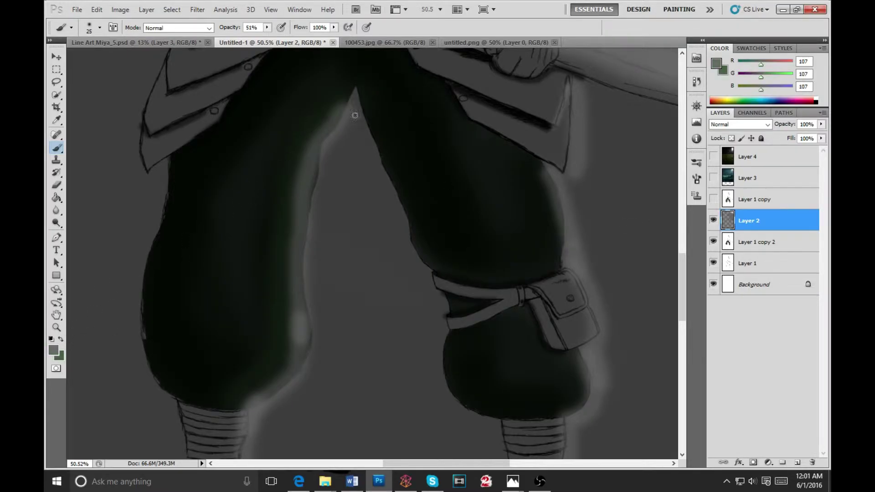
left_click_drag(332, 143, 352, 116)
key("i")
left_click(353, 238)
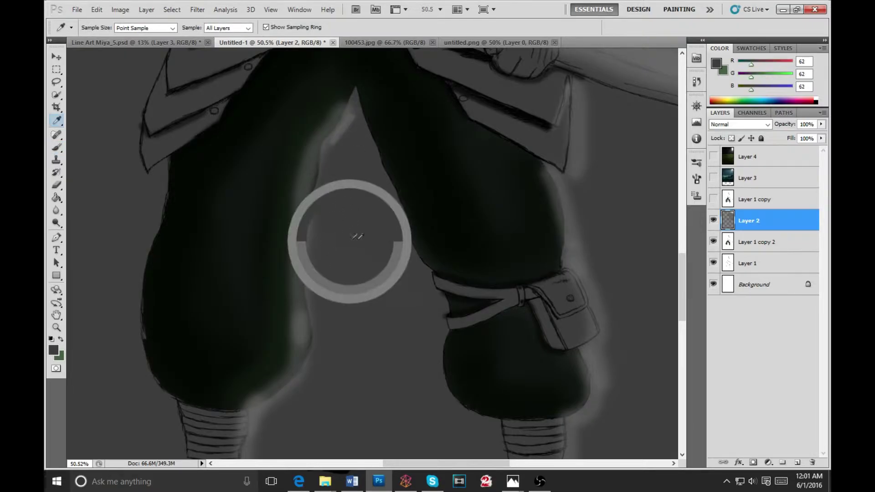
key("b")
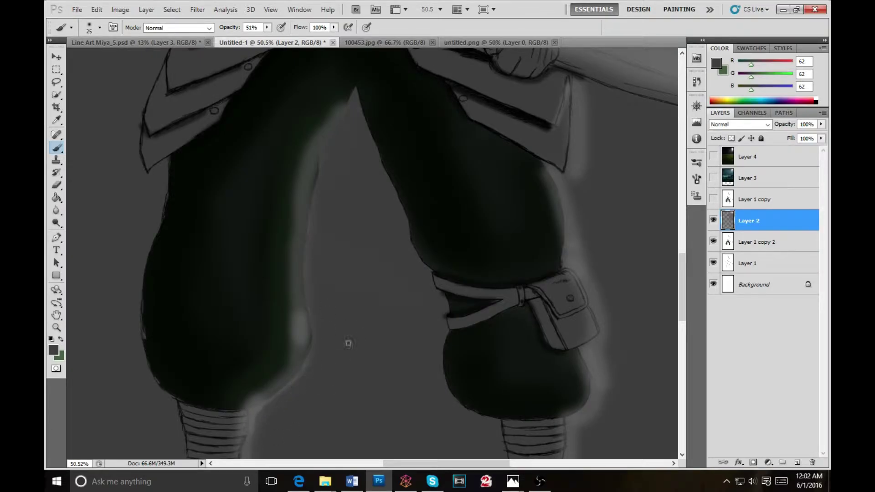
Lower the opacity of Layer 2 to 84%.
key("x")
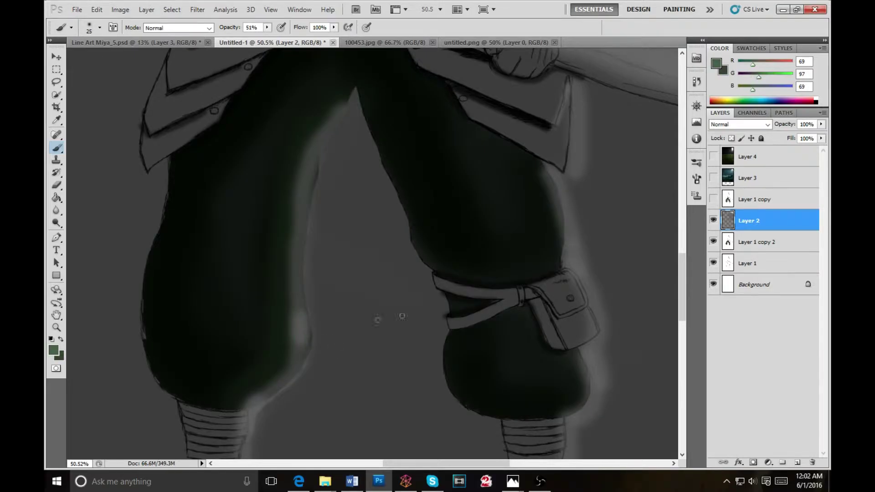
left_click(753, 246)
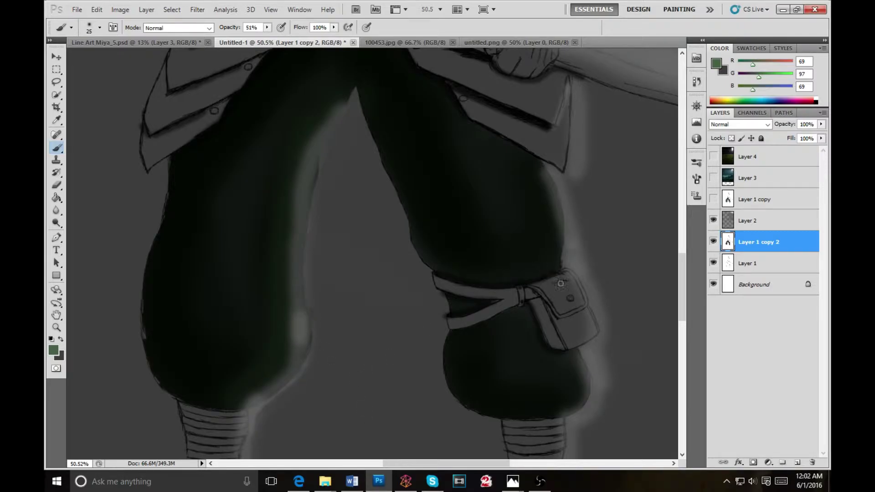
left_click(753, 226)
left_click(820, 124)
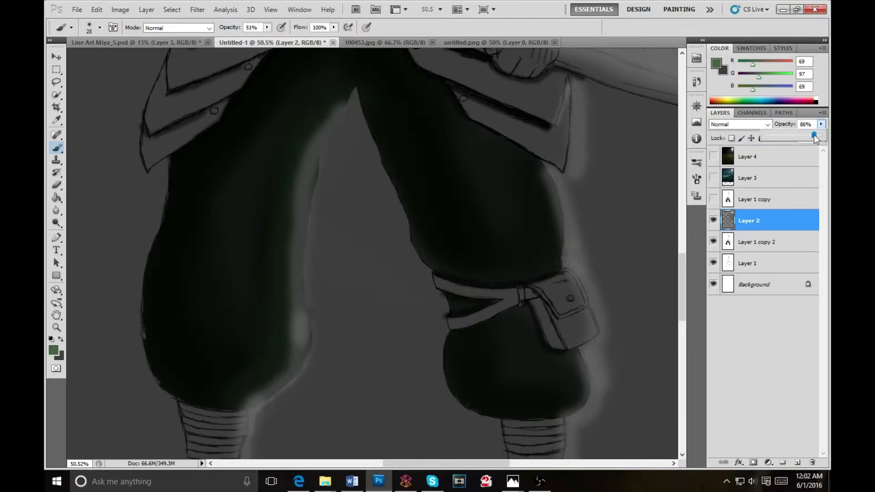
left_click(814, 135)
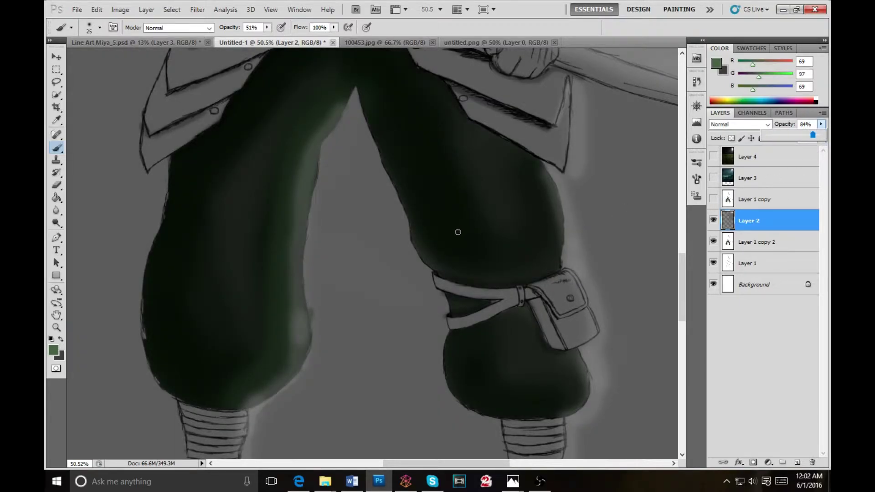
Return the opacity of Layer 2 to 100% and try erasing the shading beside the thigh strap.
key("e")
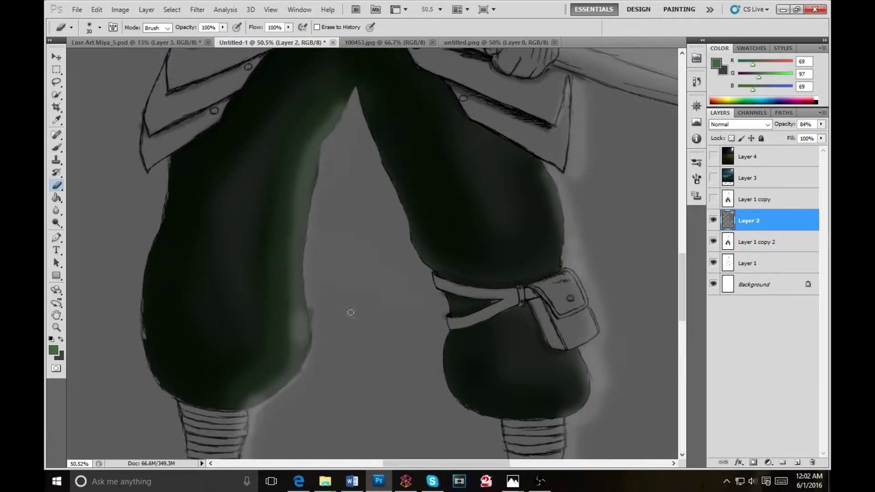
left_click(741, 245)
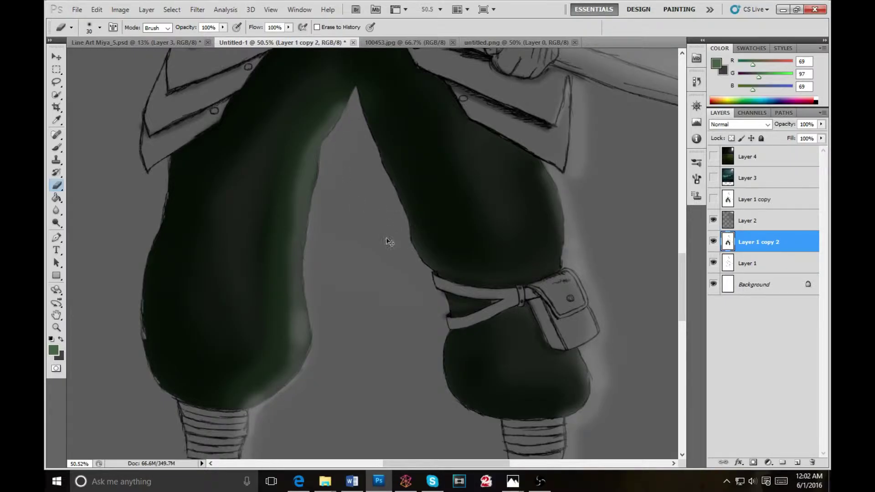
left_click_drag(758, 220, 776, 198)
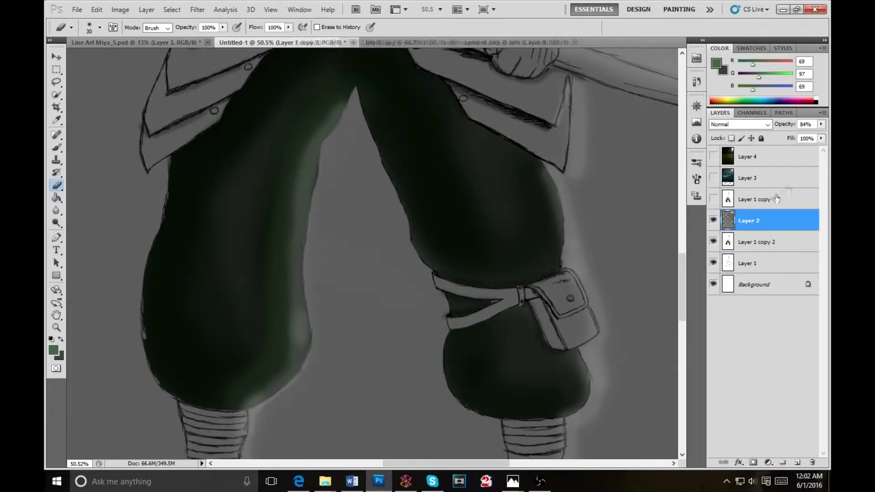
left_click_drag(821, 124, 823, 136)
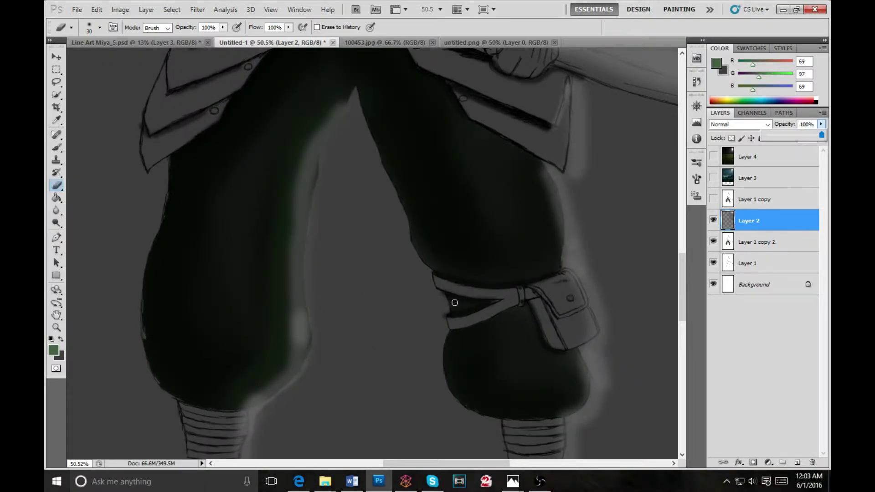
left_click_drag(440, 298, 442, 306)
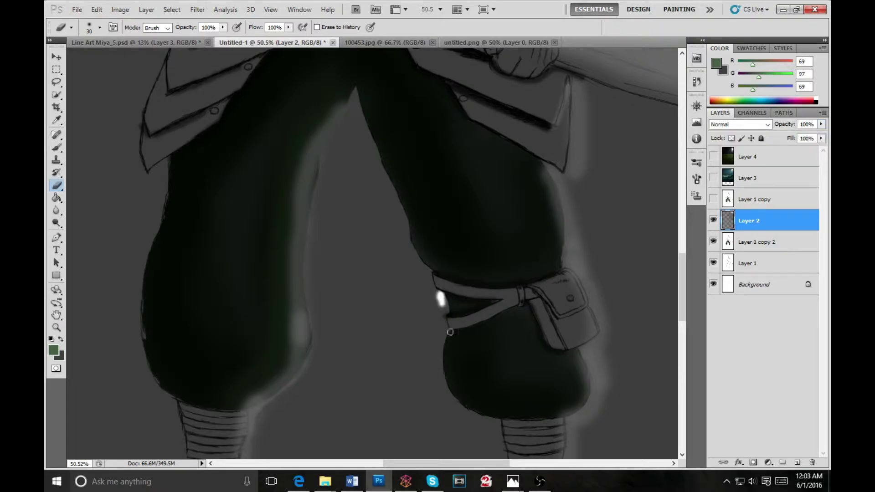
key("ctrl+z")
On Layer 1 copy 2, brush a light green (148, 204, 148) rim light along the lit edges of both trouser legs.
key("alt+bracketleft")
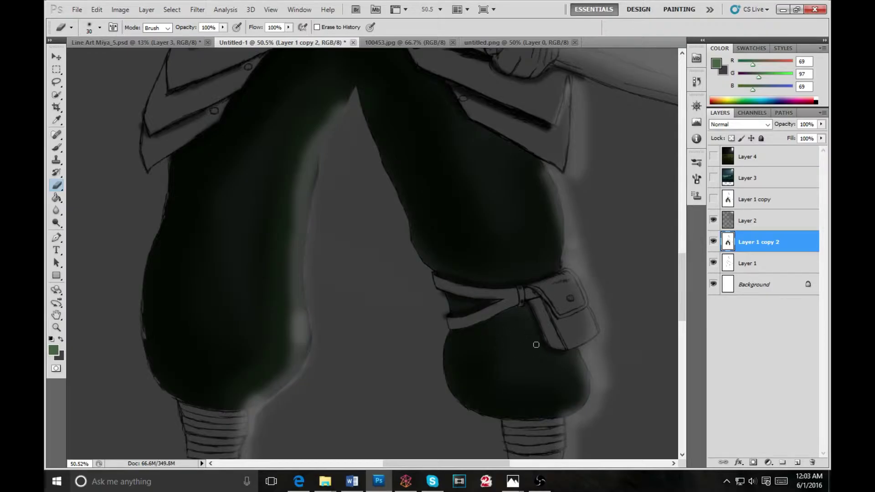
left_click_drag(529, 274, 402, 276)
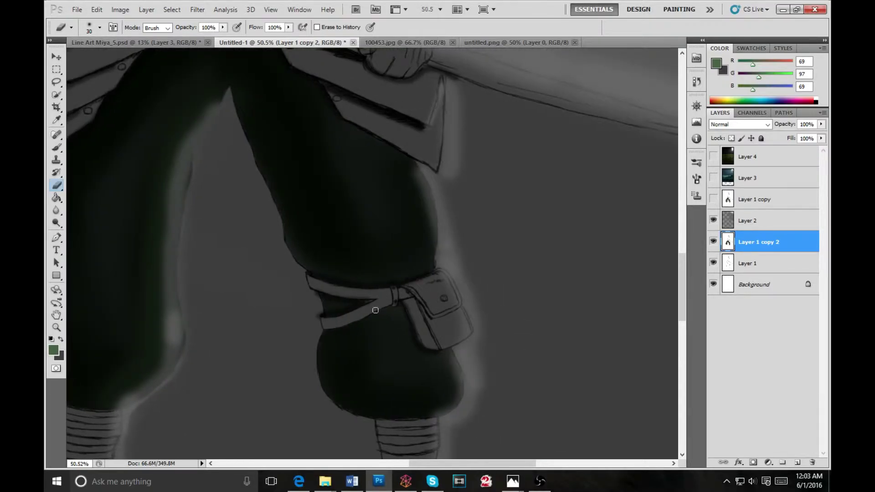
key("b")
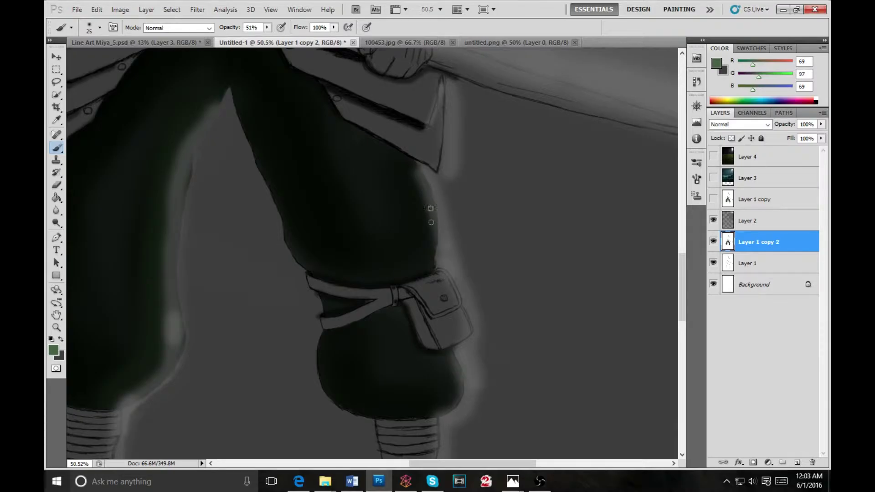
left_click(53, 350)
left_click(313, 209)
left_click(528, 174)
key("b")
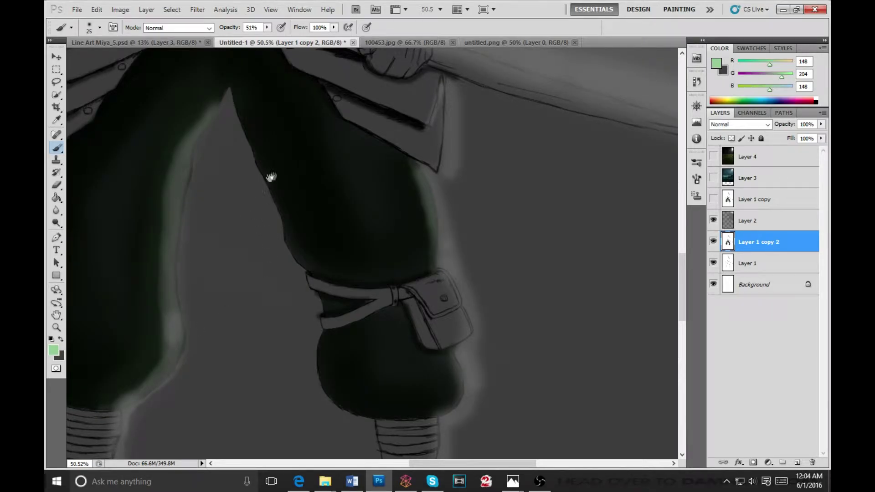
Brush dark grey (62, 62, 62) over the rough outlines at the inner thigh and along the left trouser leg's outer edge.
left_click_drag(274, 177, 305, 249)
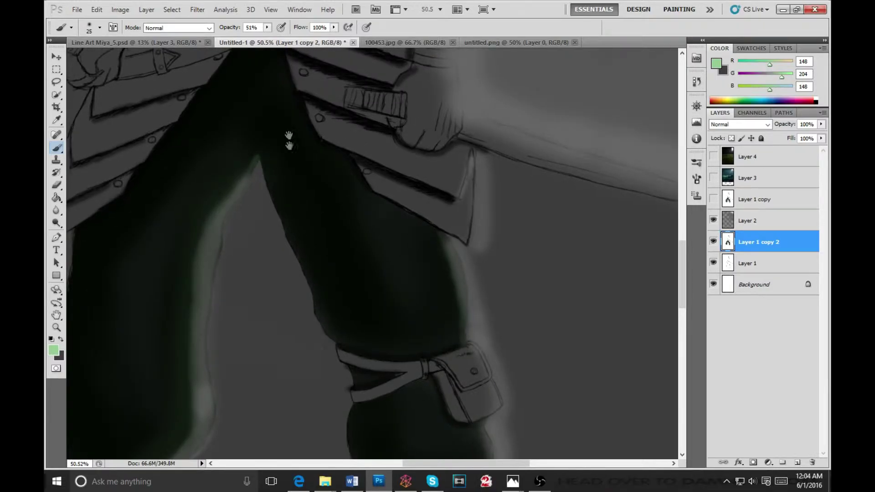
scroll(293, 207, "up", 5)
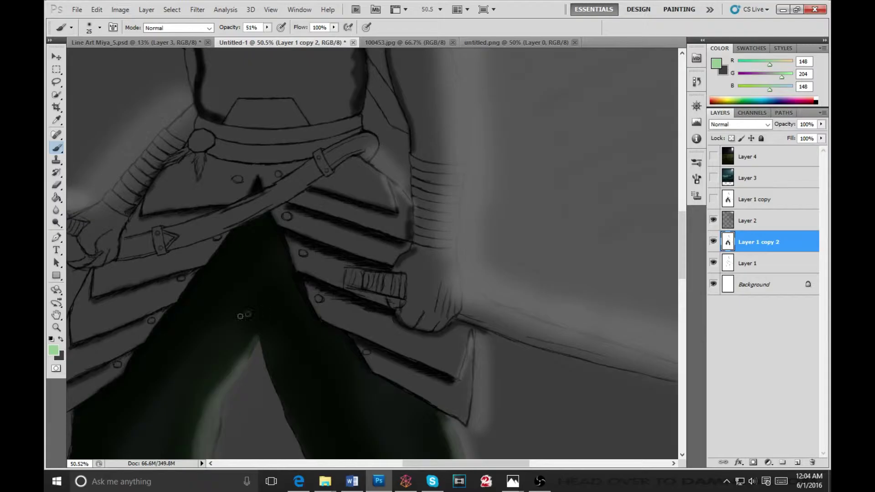
left_click(61, 339)
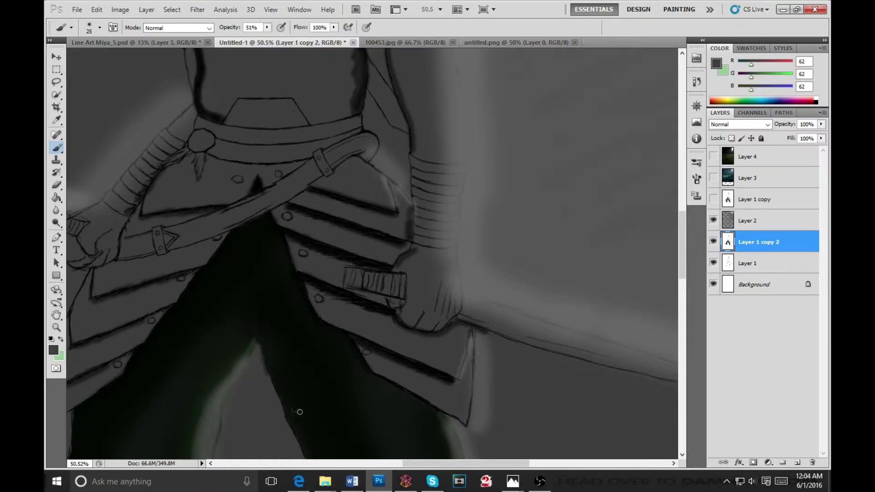
left_click_drag(332, 376, 307, 237)
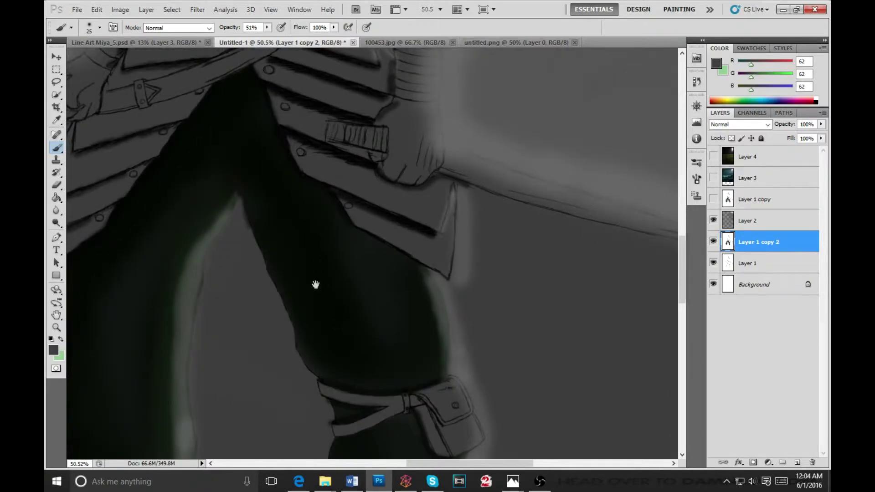
scroll(433, 234, "down", 2)
scroll(319, 283, "left", 4)
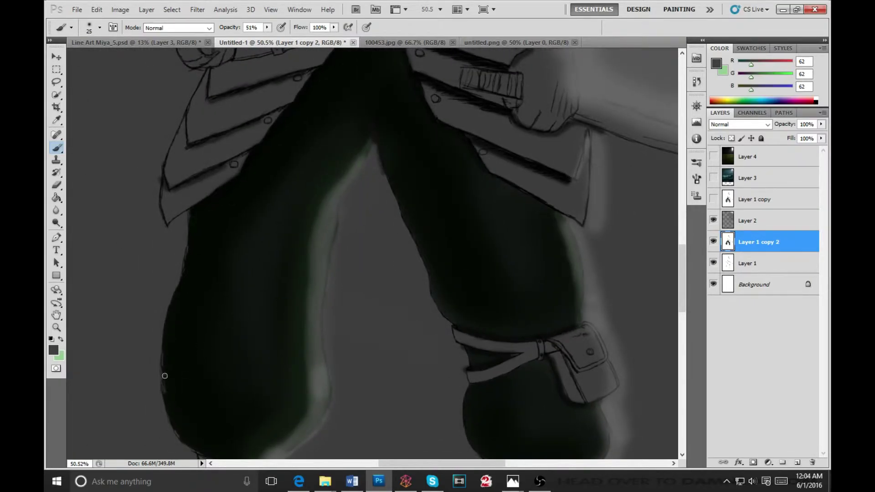
left_click_drag(163, 387, 160, 363)
left_click_drag(171, 314, 163, 333)
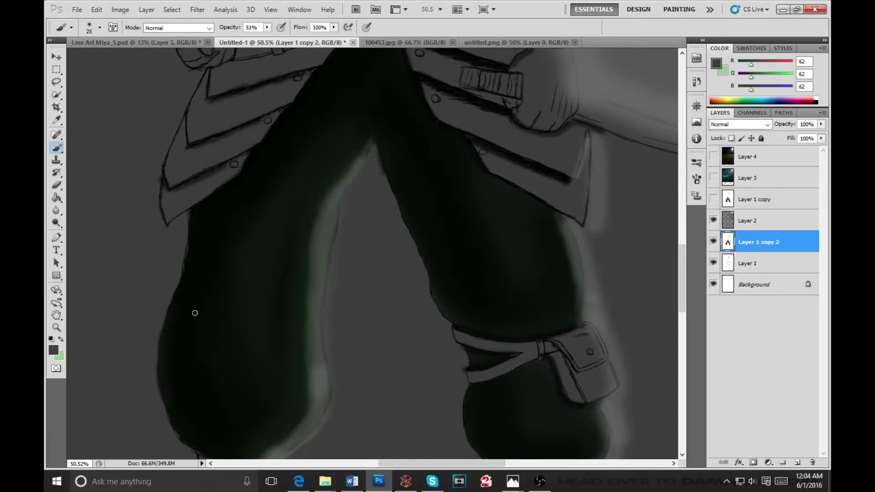
left_click_drag(213, 271, 228, 238)
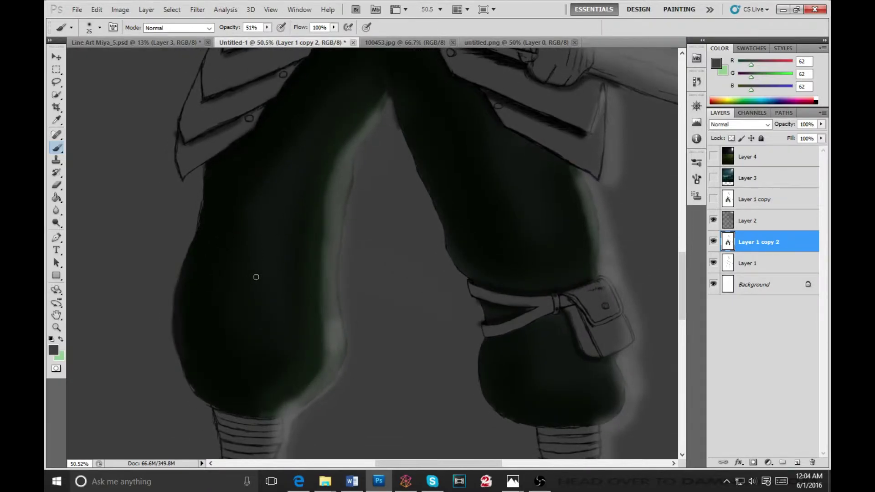
Repaint the left leg's outer edge and the right leg's lower hem with near-black green (4, 9, 4) sampled from the trousers.
left_click(200, 287, "alt")
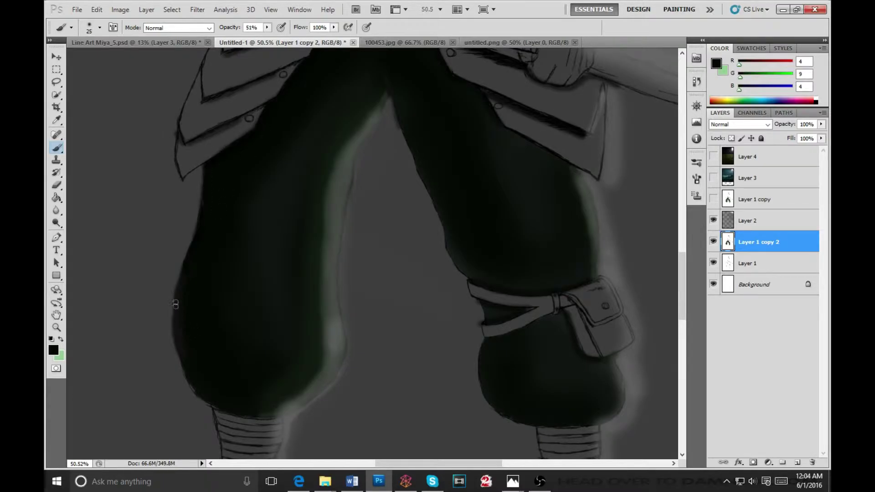
left_click_drag(175, 306, 179, 344)
mouse_move(175, 296)
left_mouse_down()
mouse_move(190, 376)
mouse_move(183, 363)
mouse_move(198, 393)
mouse_move(225, 410)
mouse_move(281, 415)
mouse_move(208, 401)
left_mouse_up()
mouse_move(505, 415)
left_mouse_down()
mouse_move(546, 427)
mouse_move(613, 427)
left_mouse_up()
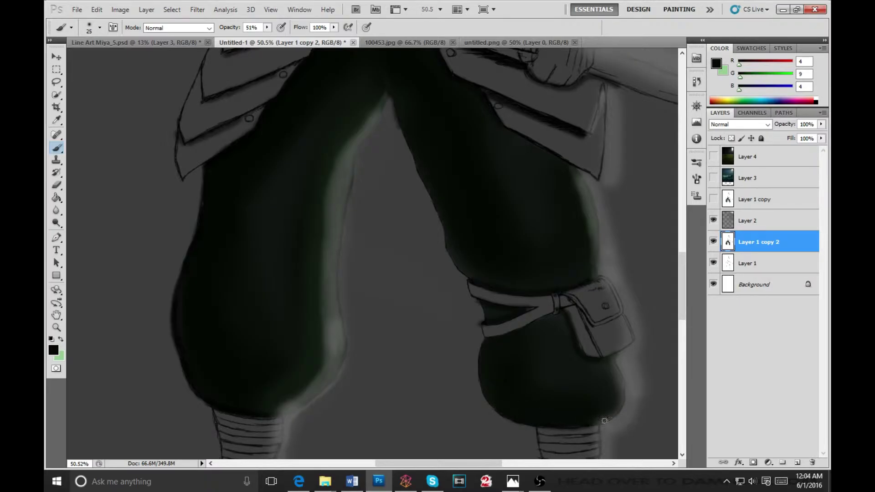
mouse_move(579, 342)
left_mouse_down()
mouse_move(506, 355)
mouse_move(506, 283)
mouse_move(450, 289)
left_mouse_up()
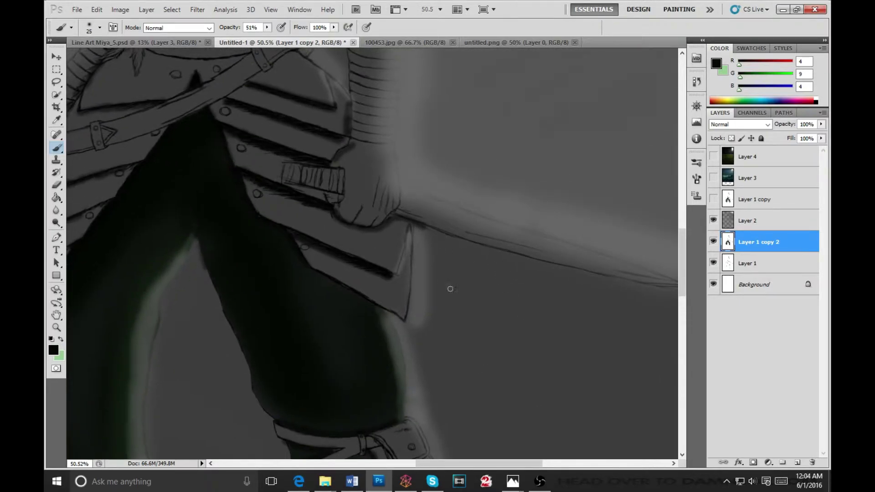
Set the foreground colour to dark brown (64, 47, 10) for painting the diagonal belt across the hips.
left_click_drag(343, 250, 394, 299)
left_click_drag(351, 277, 455, 314)
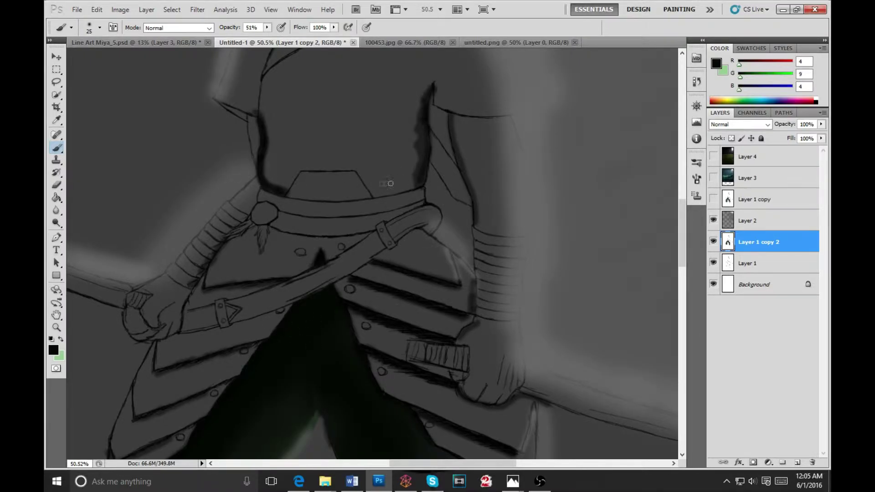
left_click(53, 350)
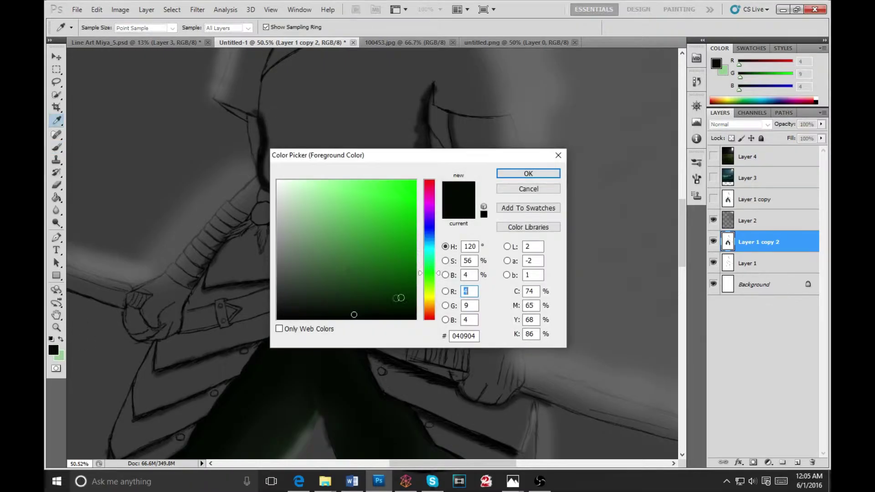
left_click(392, 290)
mouse_move(392, 290)
left_mouse_down()
mouse_move(439, 283)
mouse_move(441, 309)
left_mouse_up()
left_click(529, 173)
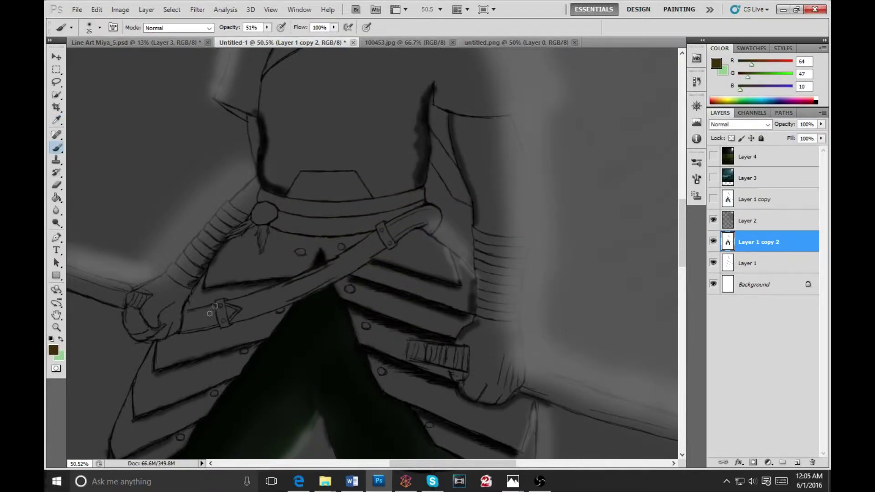
Try brushing dark brown over the belt's end beside the hand on Layer 1 copy 2, and undo it.
mouse_move(190, 317)
left_mouse_down()
mouse_move(207, 313)
mouse_move(187, 317)
mouse_move(205, 313)
mouse_move(191, 329)
left_mouse_up()
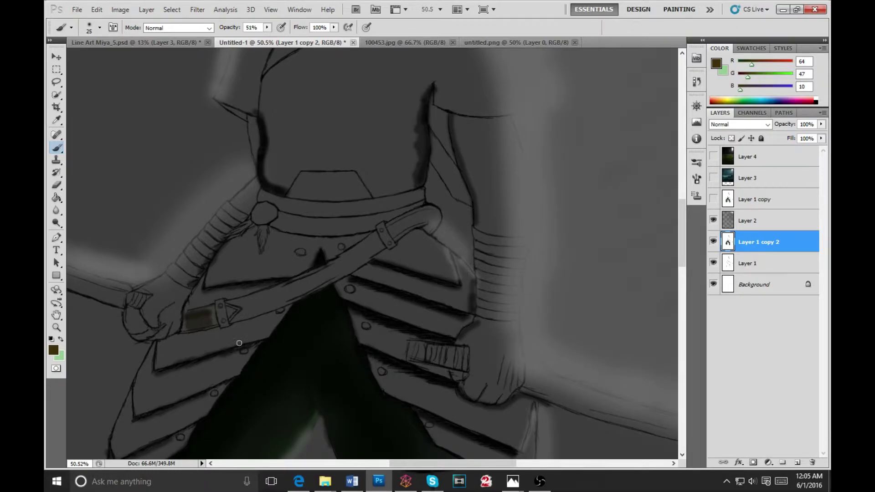
key("ctrl+z")
key("ctrl+alt+z")
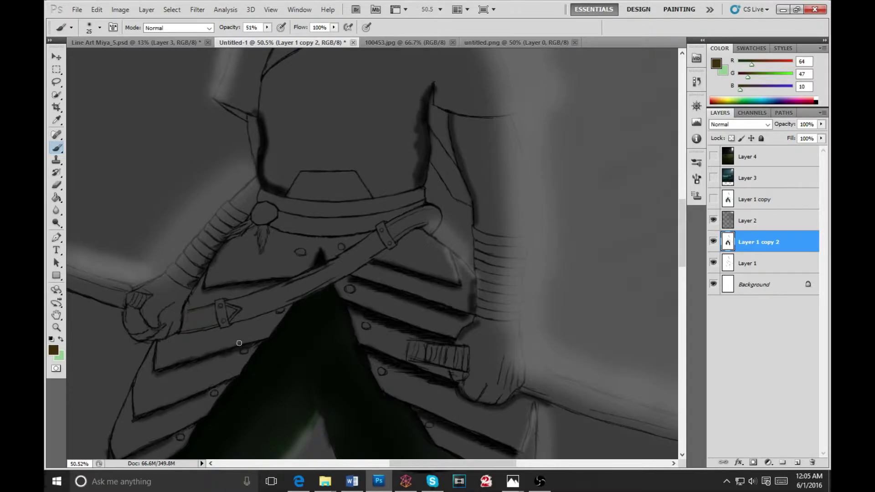
Delete the old Layer 1 copy and duplicate Layer 1, keeping the duplicate directly beneath Layer 1 copy 2.
left_click_drag(754, 202, 754, 225)
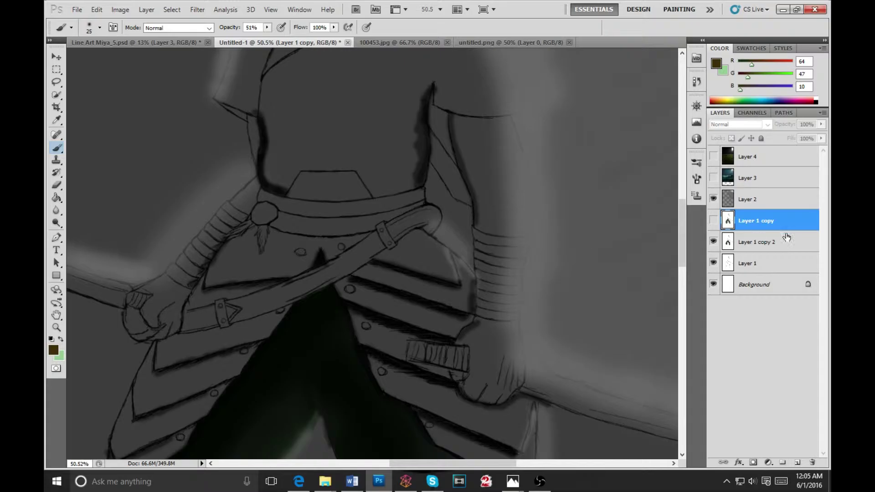
left_click(713, 221)
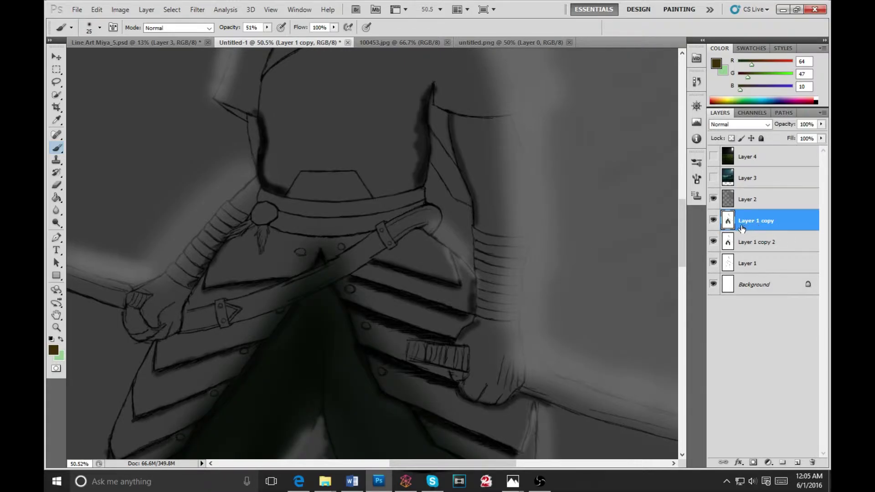
mouse_move(423, 368)
left_mouse_down()
mouse_move(457, 250)
mouse_move(488, 198)
mouse_move(450, 311)
left_mouse_up()
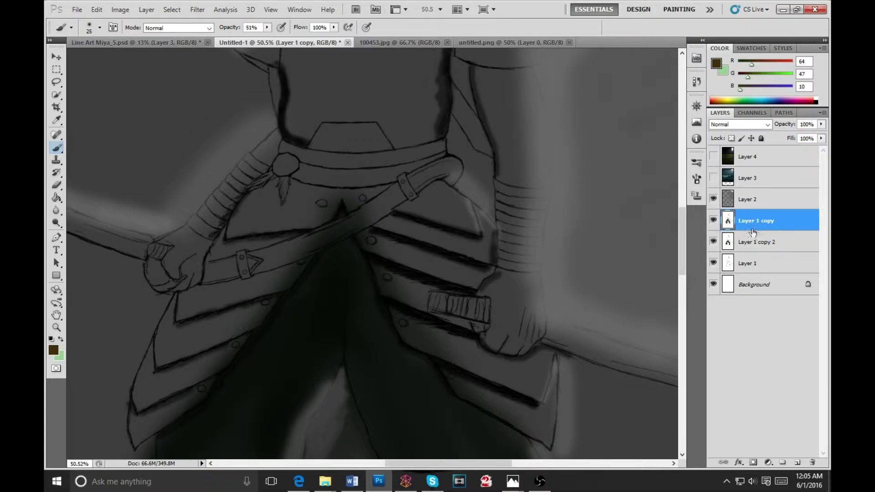
key("Delete")
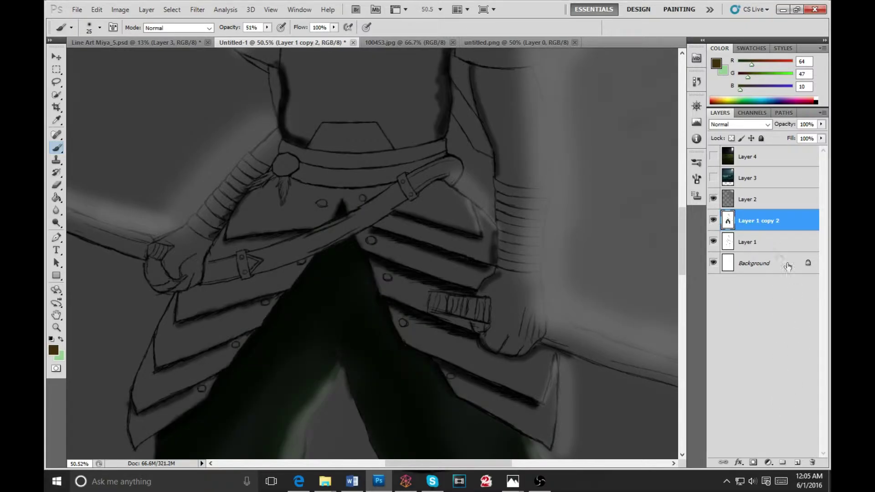
left_click_drag(759, 246, 802, 460)
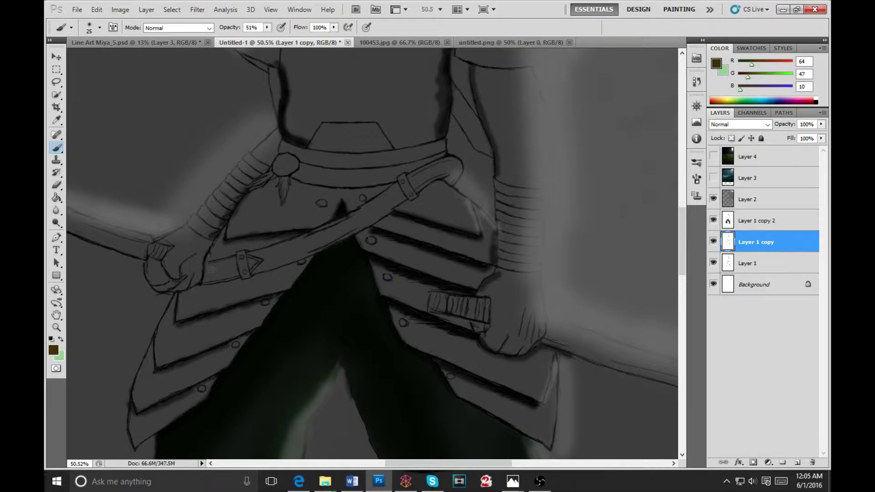
Try moving Layer 1 copy above Layer 1 copy 2 and brushing the diagonal belt brown, and undo both changes.
left_click_drag(738, 242, 707, 234)
mouse_move(231, 264)
left_mouse_down()
mouse_move(209, 268)
mouse_move(224, 261)
mouse_move(212, 275)
mouse_move(233, 276)
mouse_move(209, 274)
mouse_move(233, 264)
mouse_move(233, 276)
left_mouse_up()
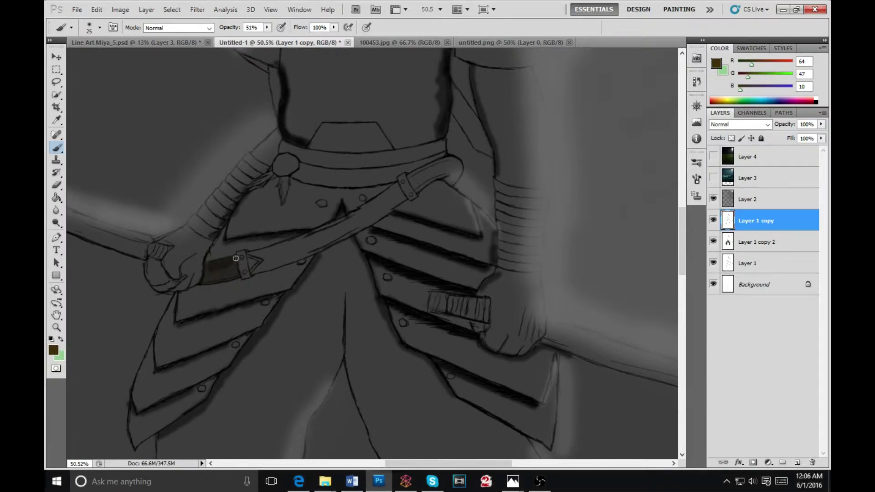
mouse_move(252, 263)
left_mouse_down()
mouse_move(270, 268)
mouse_move(337, 235)
mouse_move(244, 262)
mouse_move(292, 246)
mouse_move(263, 251)
left_mouse_up()
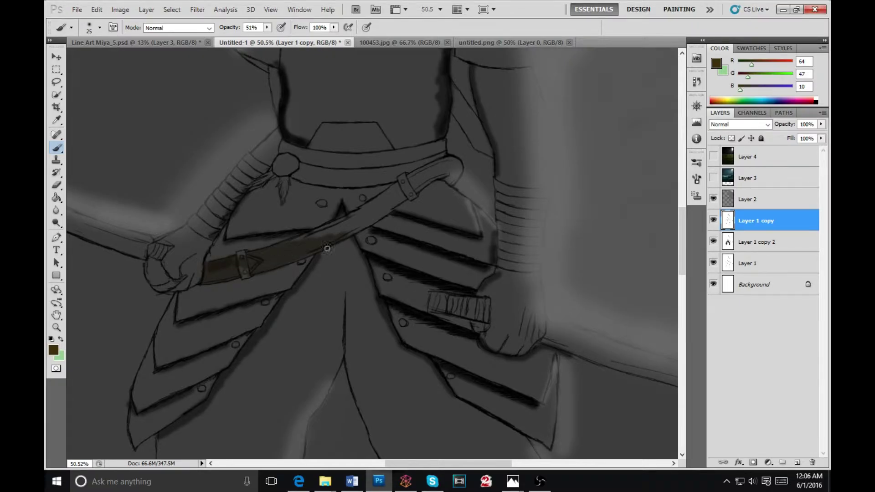
key("ctrl+alt+z")
key("ctrl+alt+z")
key("ctrl+alt+z")
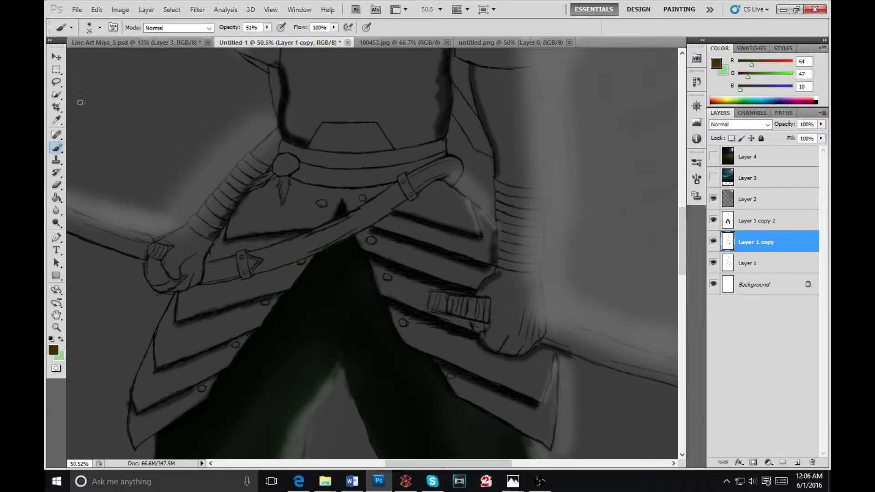
Make a quick selection of the diagonal belt on Layer 1 copy, including its buckle and the end beside the hand.
left_click(56, 95)
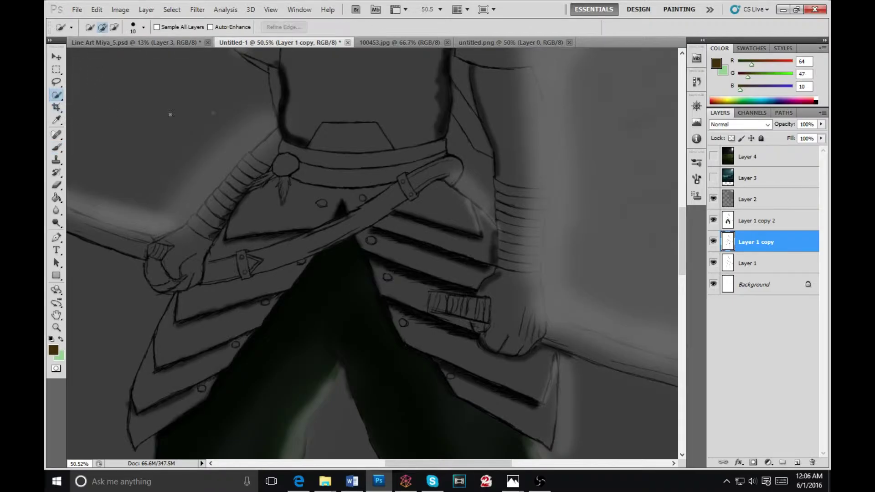
mouse_move(383, 214)
left_mouse_down()
mouse_move(398, 188)
mouse_move(455, 164)
left_mouse_up()
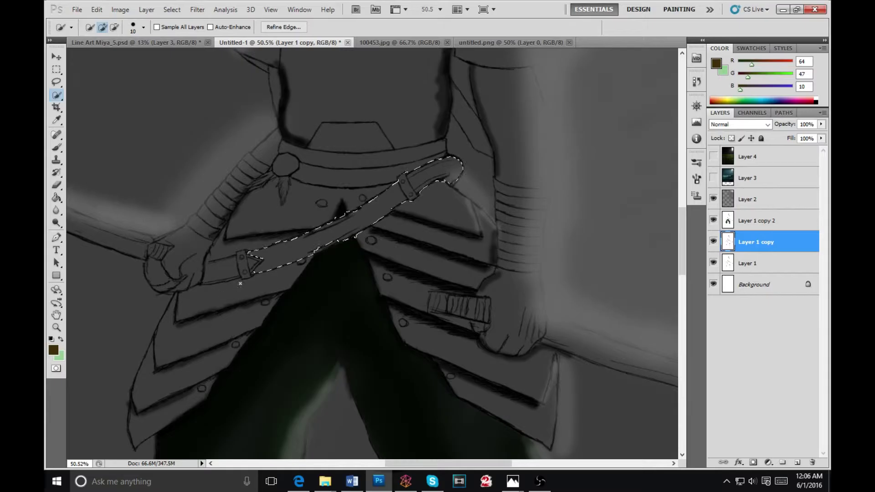
left_click(243, 266)
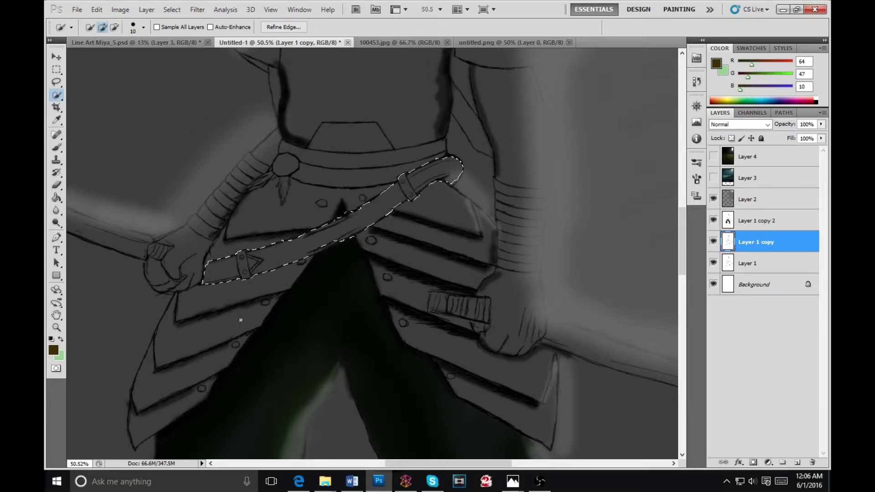
Hide Layer 1 copy 2 while keeping Layer 1 copy active for brushing.
left_click(56, 327)
left_click_drag(363, 224, 404, 221)
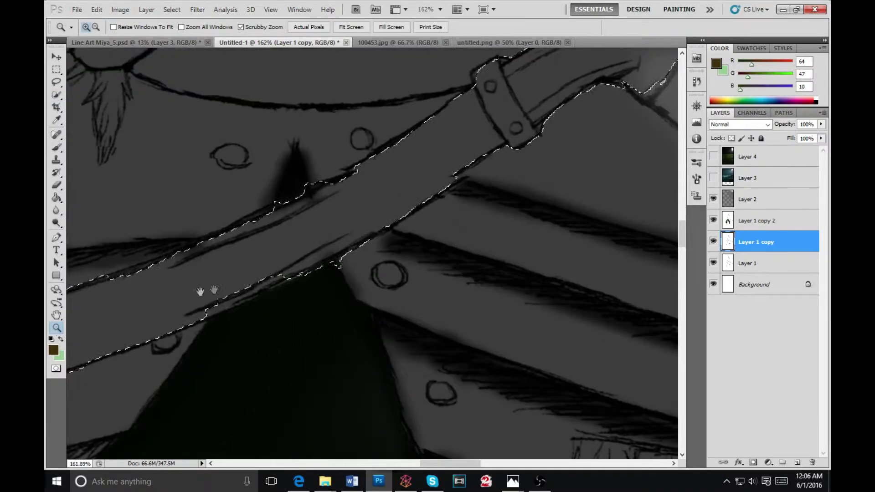
left_click_drag(215, 289, 275, 250)
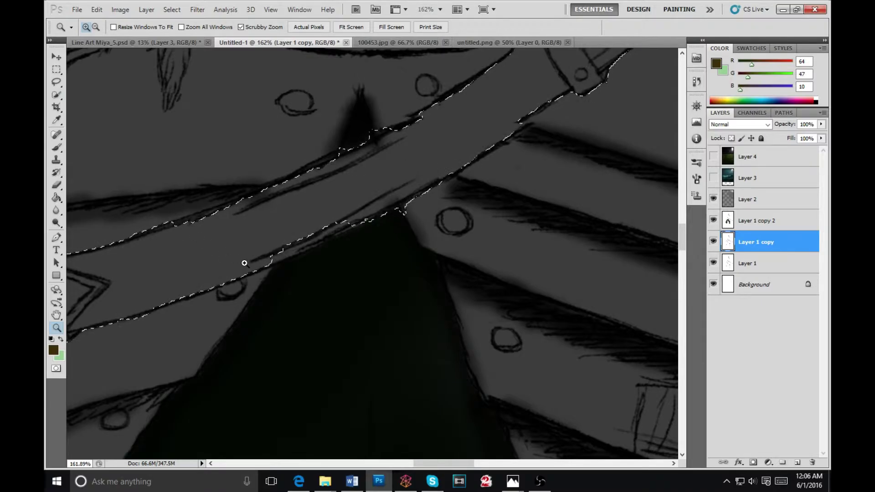
left_click_drag(131, 258, 415, 236)
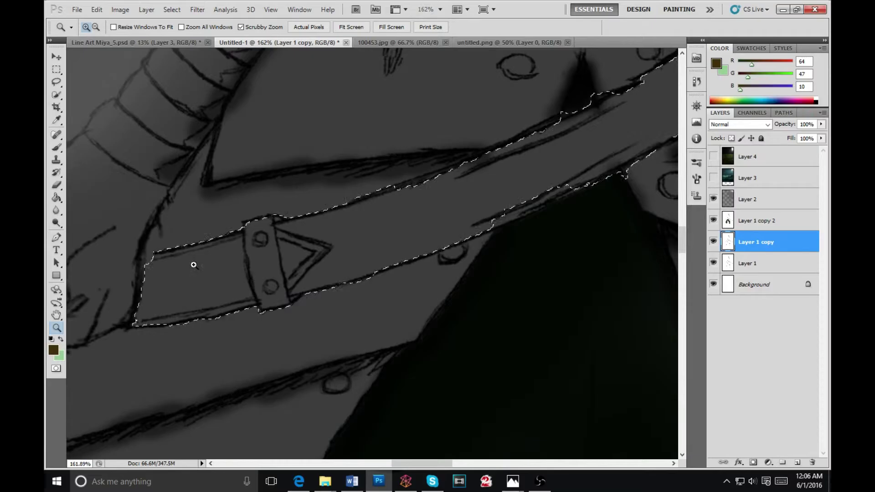
left_click_drag(498, 179, 350, 242)
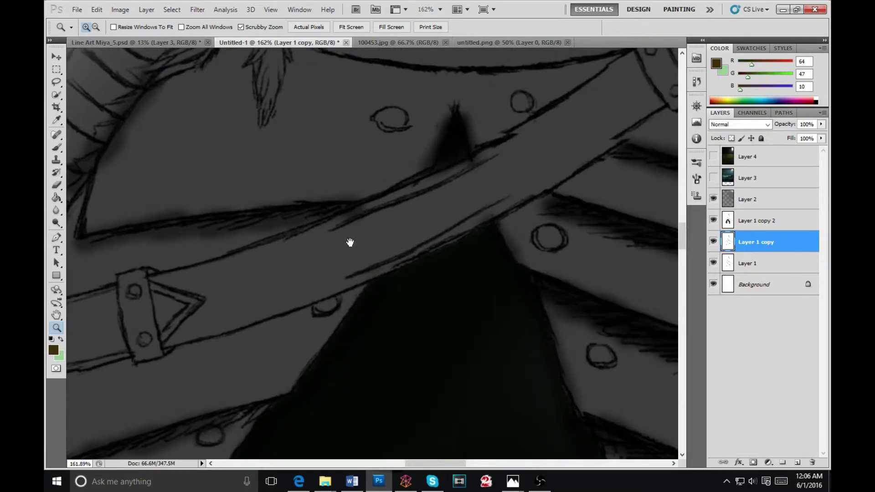
left_click_drag(484, 167, 419, 211)
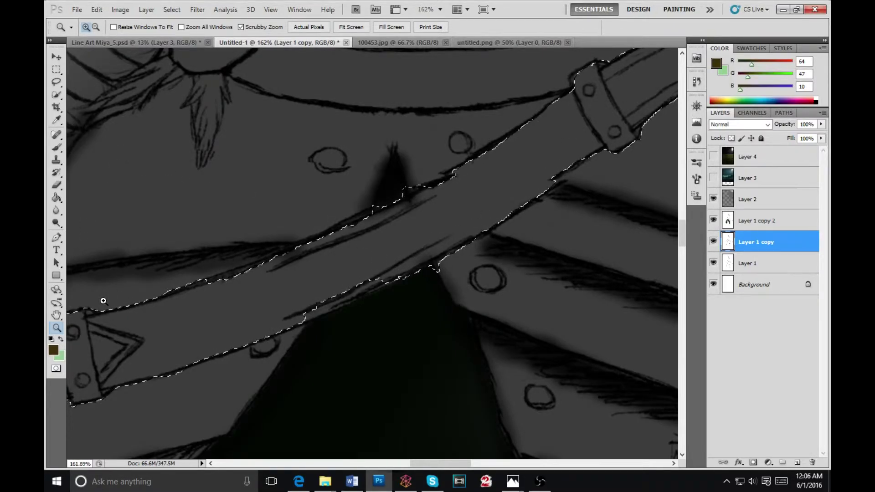
key("b")
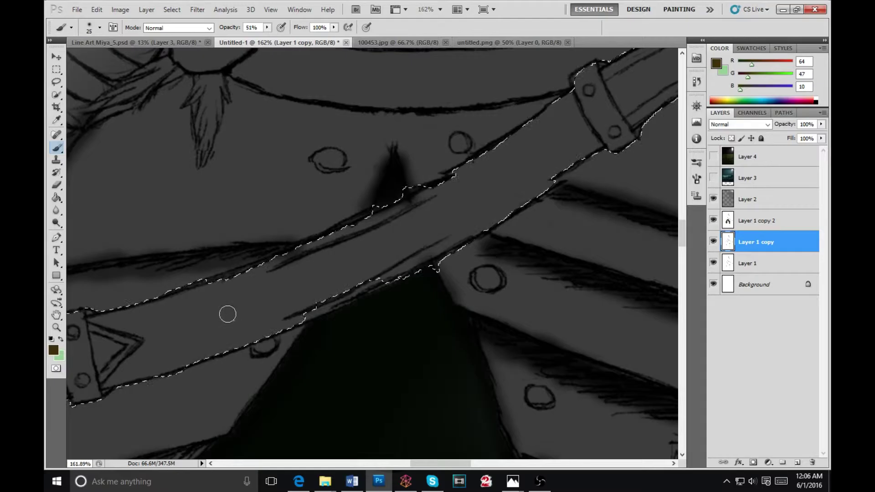
left_click(713, 220)
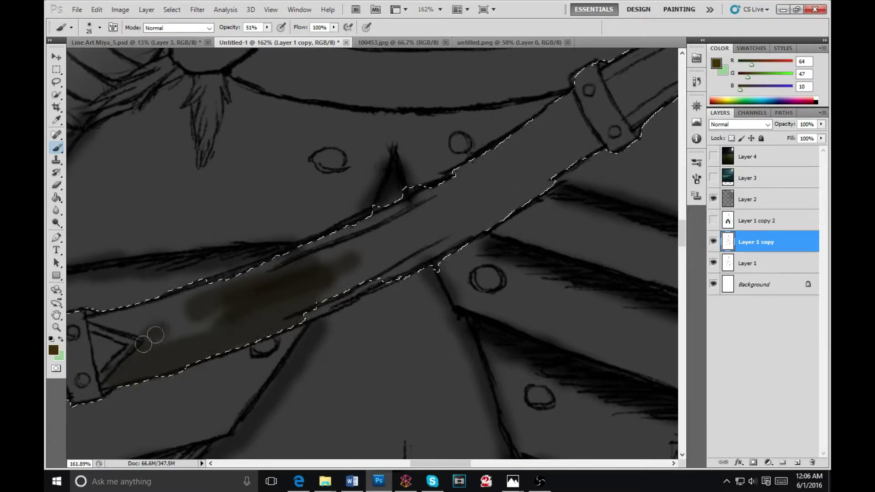
Try brushing dark brown inside the belt selection, undo the strokes and clear the selection.
mouse_move(194, 295)
left_mouse_down()
mouse_move(154, 328)
mouse_move(192, 339)
left_mouse_up()
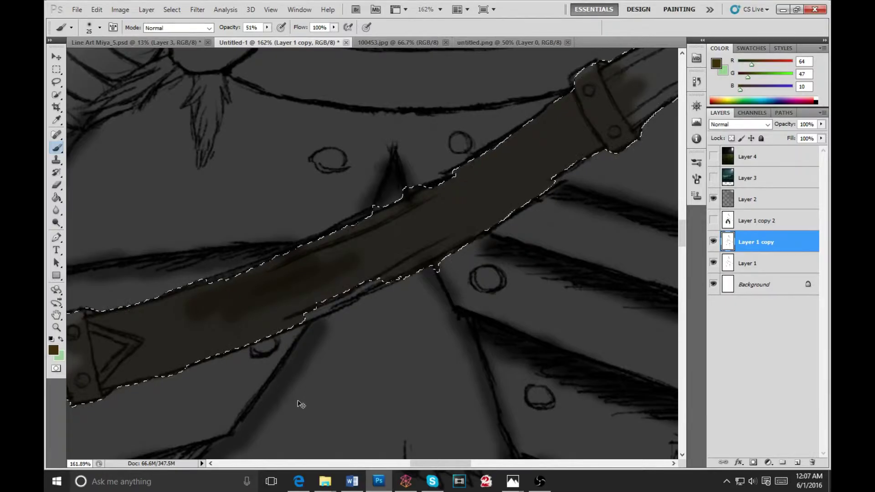
key("ctrl+z")
key("ctrl+alt+z")
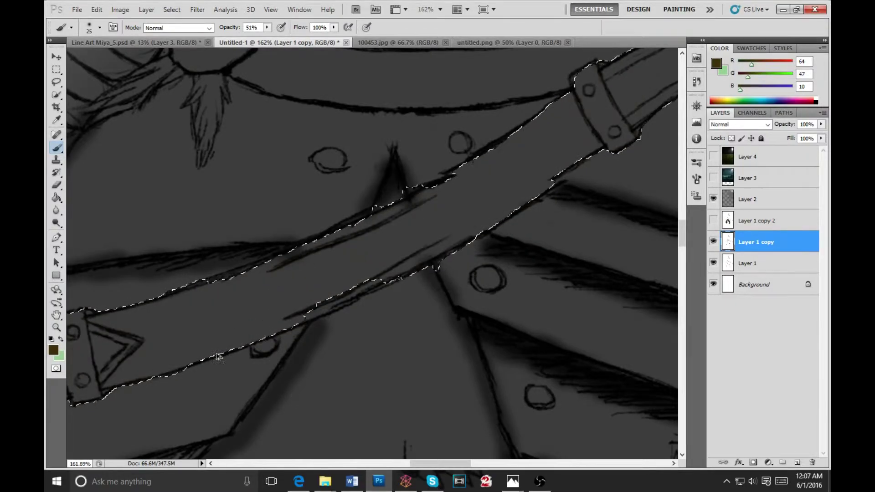
left_click(56, 327)
scroll(170, 335, "down", 4)
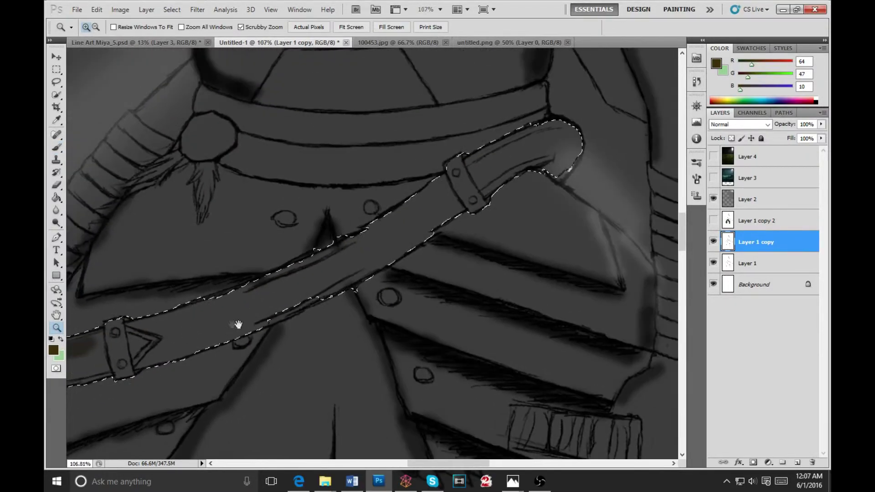
mouse_move(287, 293)
left_mouse_down()
mouse_move(313, 283)
mouse_move(300, 287)
left_mouse_up()
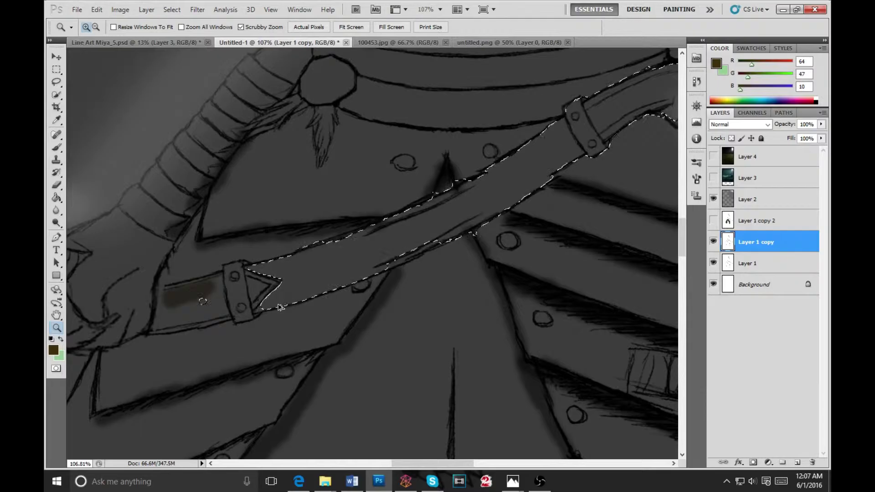
key("ctrl+d")
key("ctrl+alt+z")
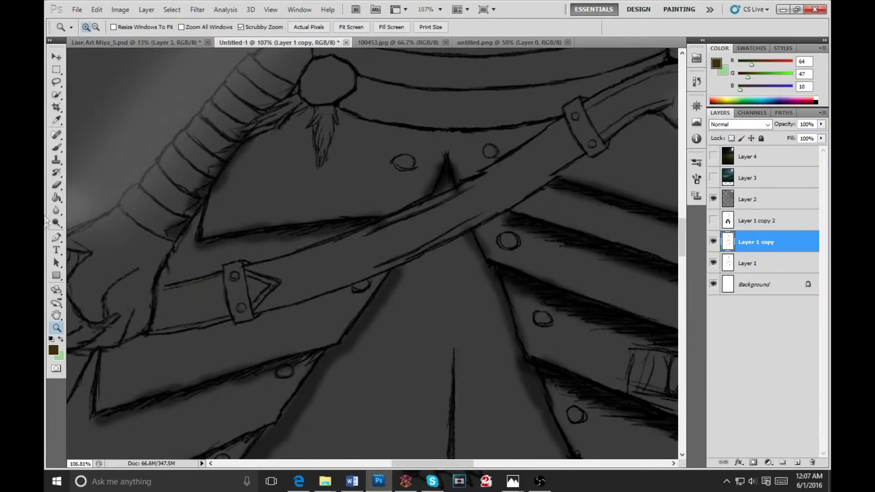
Reselect the full diagonal belt on Layer 1 copy with Quick Selection, from the end at the hand through both metal bands.
left_click(60, 97)
left_click(193, 310)
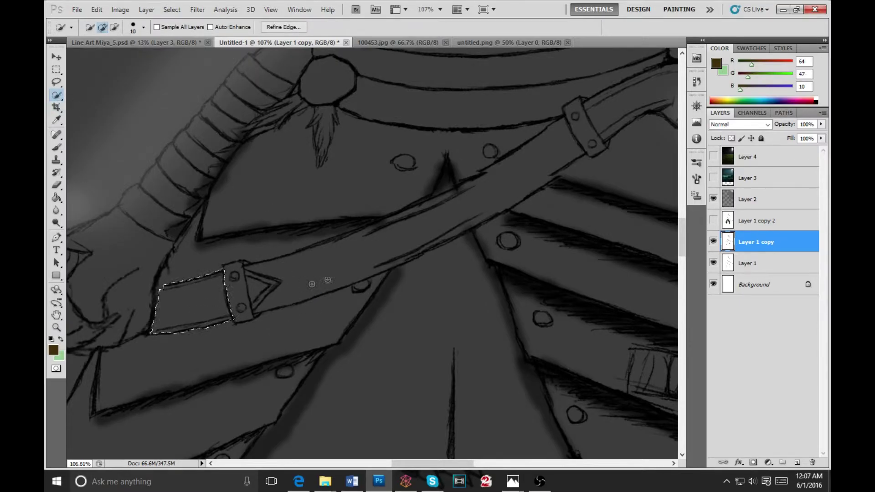
mouse_move(300, 279)
left_mouse_down()
mouse_move(373, 306)
mouse_move(524, 227)
left_mouse_up()
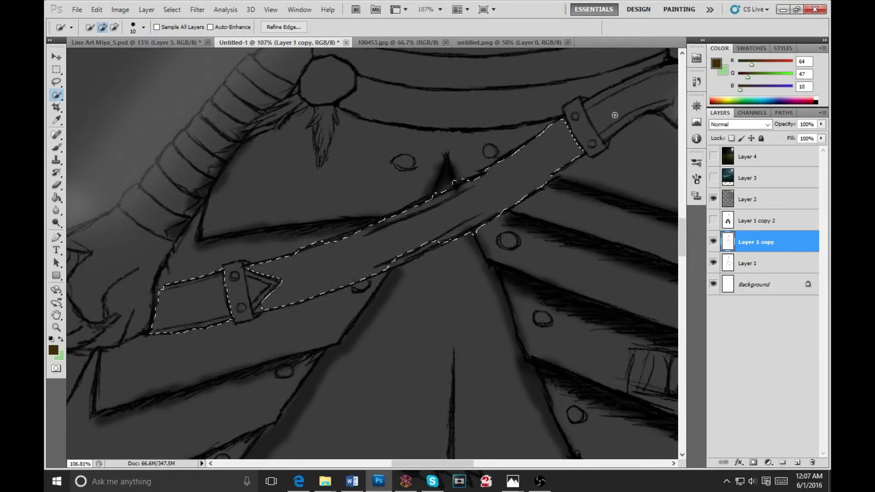
left_click_drag(612, 137, 661, 73)
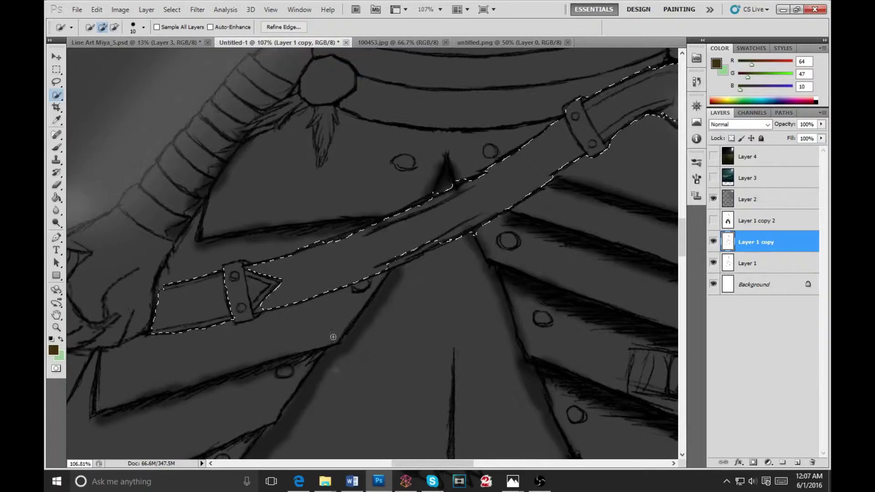
left_click_drag(444, 464, 422, 463)
left_click_drag(389, 277, 456, 293)
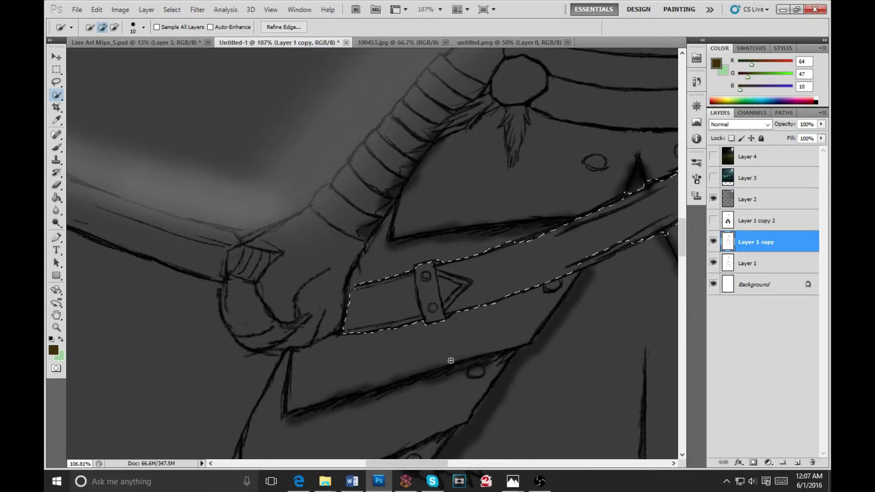
left_click_drag(555, 244, 363, 277)
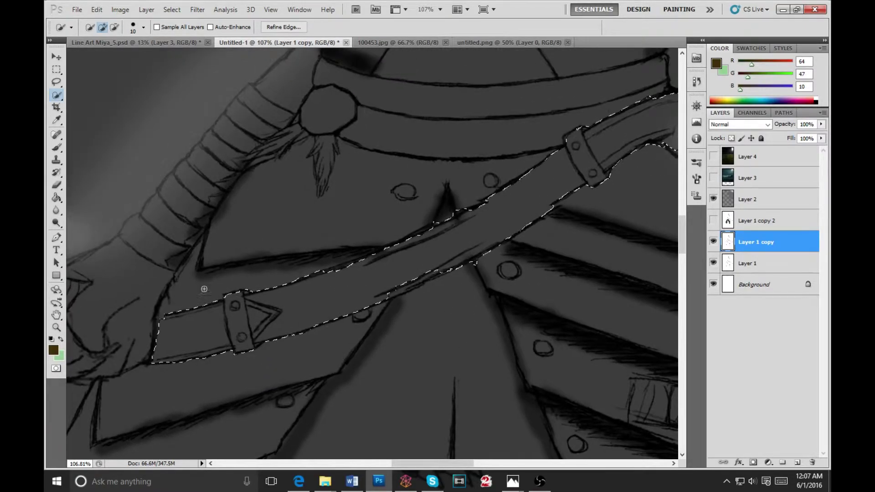
Brush dark brown over the whole selected diagonal belt at 51% opacity, up to its rounded upper end, and clear the selection.
key("b")
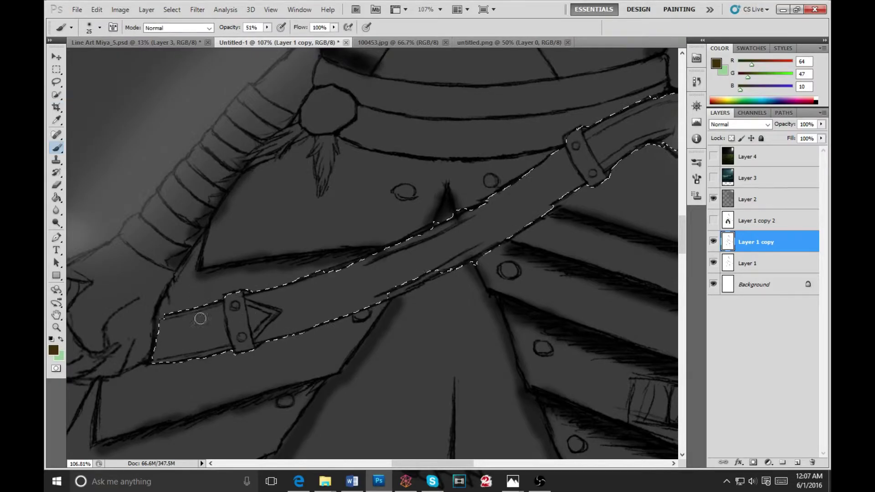
mouse_move(256, 303)
left_mouse_down()
mouse_move(521, 216)
mouse_move(164, 331)
left_mouse_up()
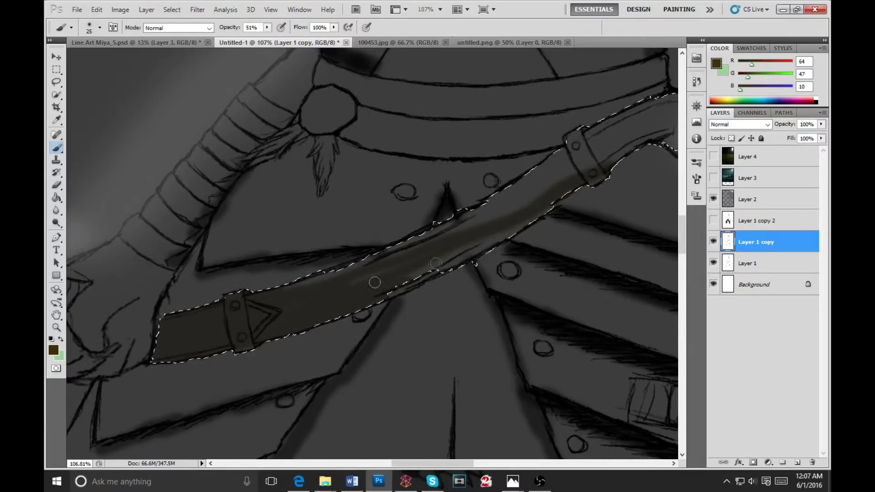
mouse_move(367, 304)
left_mouse_down()
mouse_move(565, 185)
mouse_move(403, 258)
left_mouse_up()
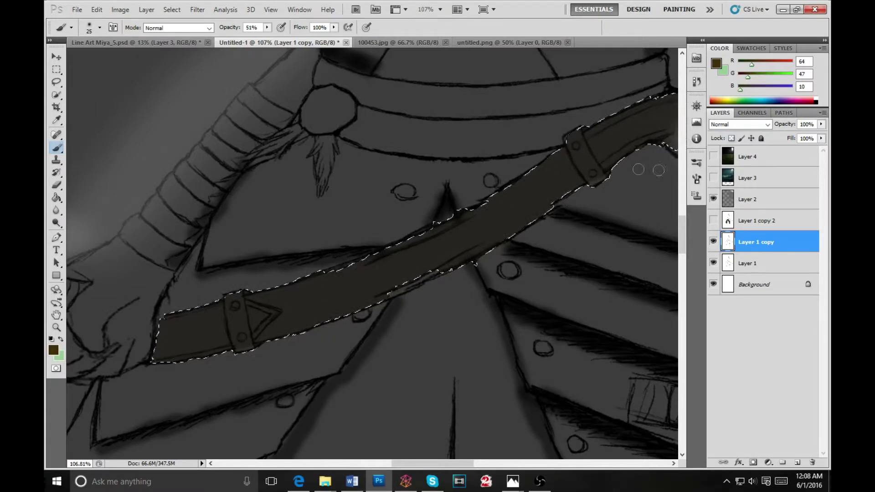
mouse_move(483, 247)
left_mouse_down()
mouse_move(368, 267)
mouse_move(429, 240)
mouse_move(416, 250)
left_mouse_up()
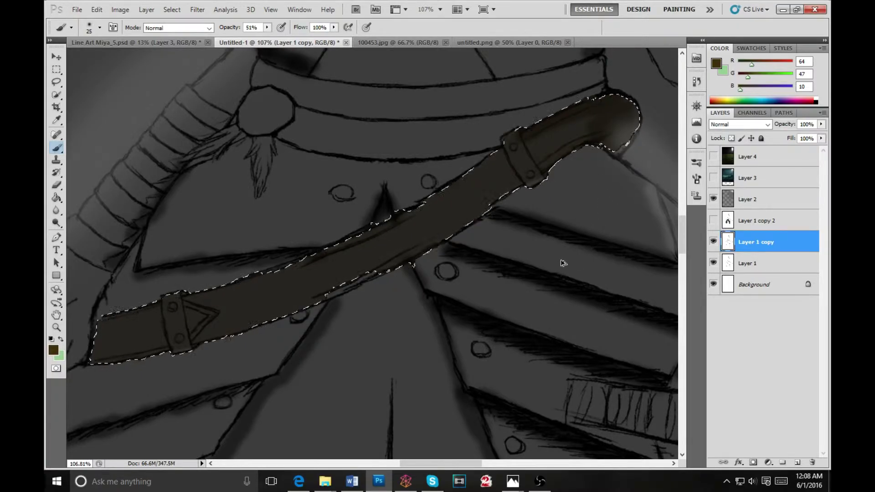
left_click_drag(592, 134, 633, 106)
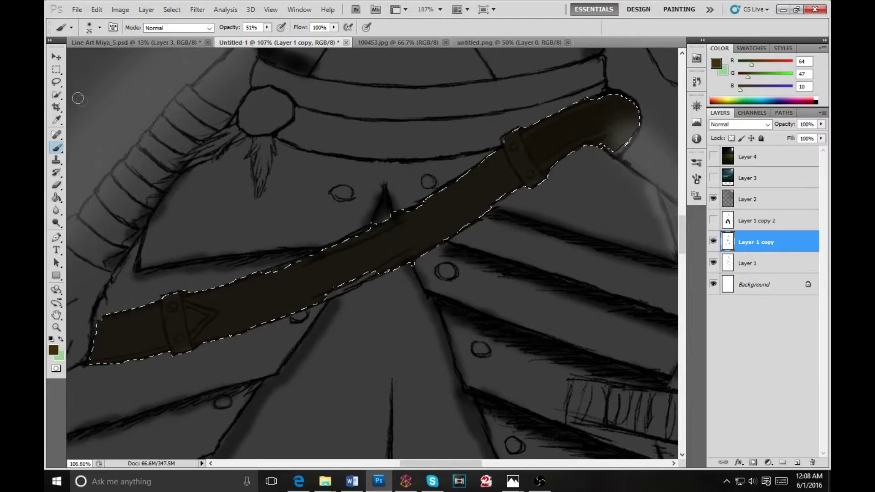
key("ctrl+d")
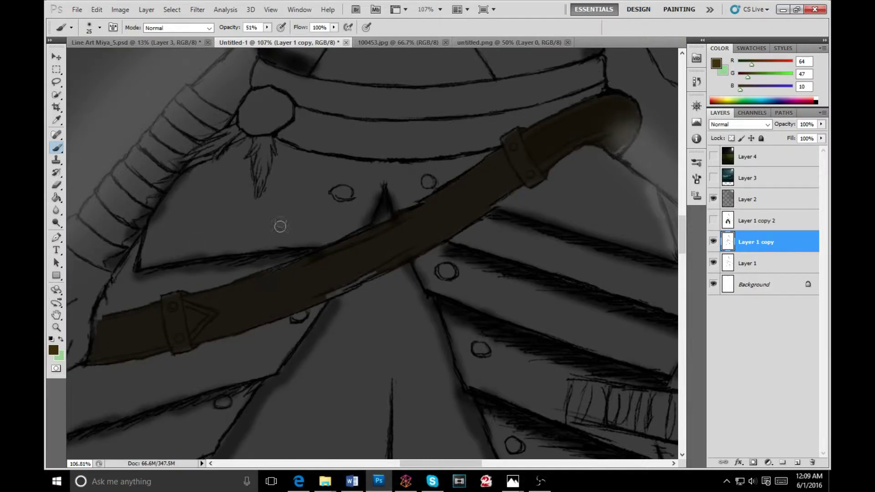
Quick-select the belt's end section between the hand and the lower metal band and brush another coat of dark brown inside it.
left_click(60, 94)
left_click_drag(143, 334, 134, 350)
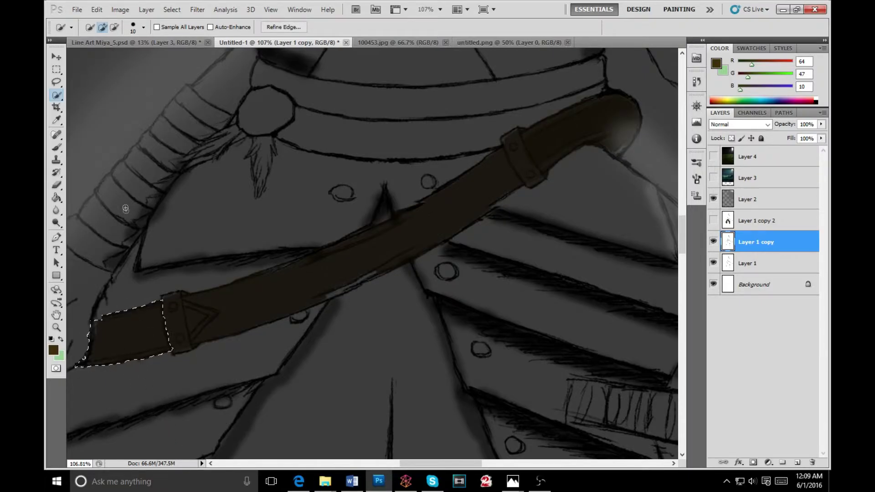
key("b")
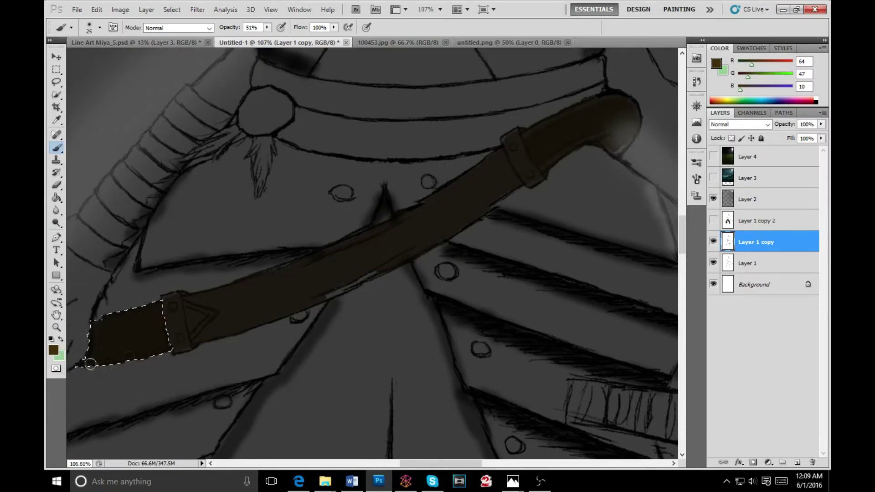
Reset the colours to black and white and darken the seam lines of the selected belt end with a 7 px black brush.
left_click(56, 327)
left_click_drag(125, 336, 253, 253)
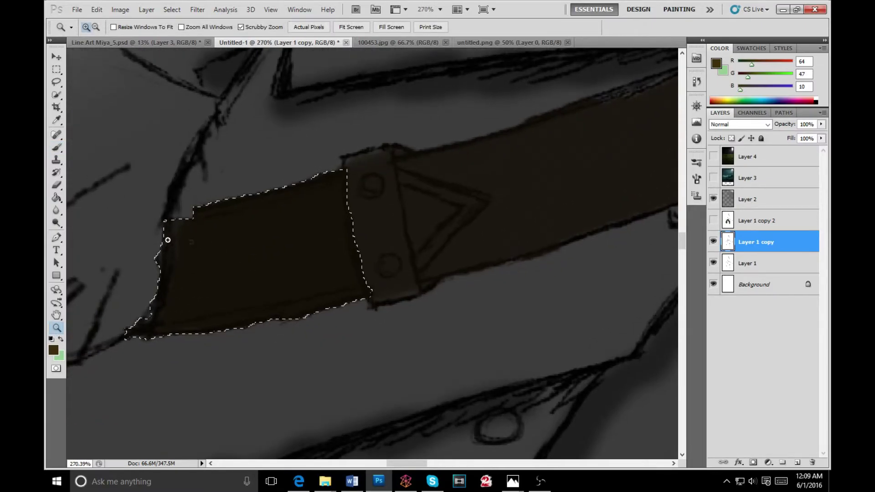
left_click(59, 340)
left_click(52, 339)
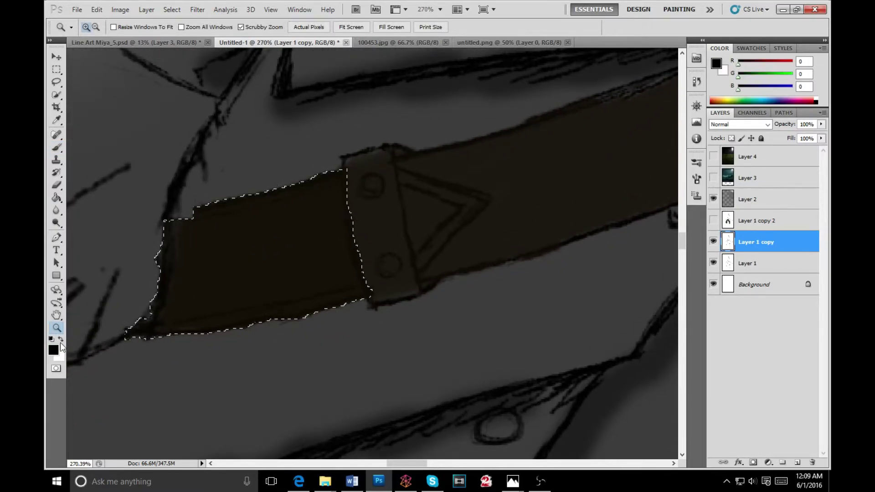
key("b")
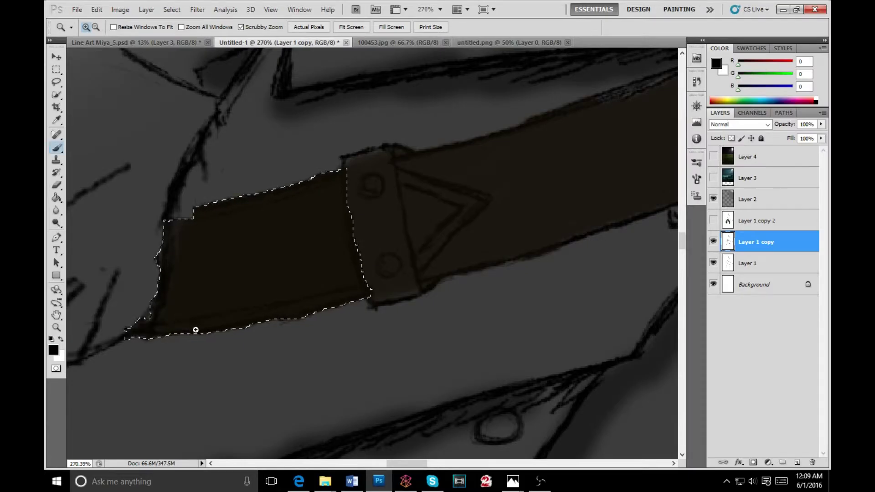
key("bracketleft")
key("bracketleft")
key("bracketleft")
key("bracketleft")
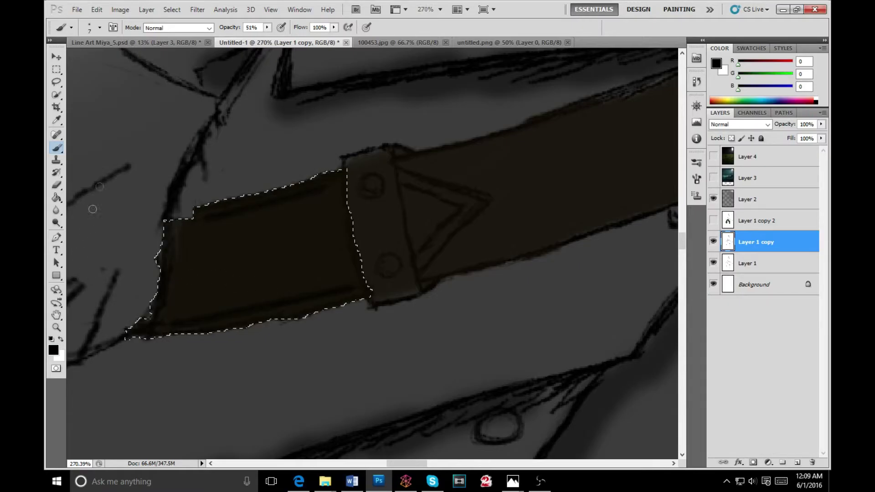
Set the foreground to a dark brown based on the belt, RGB 29, 22, 7, and shade the selected belt end beside the hand.
key("i")
left_click(242, 279)
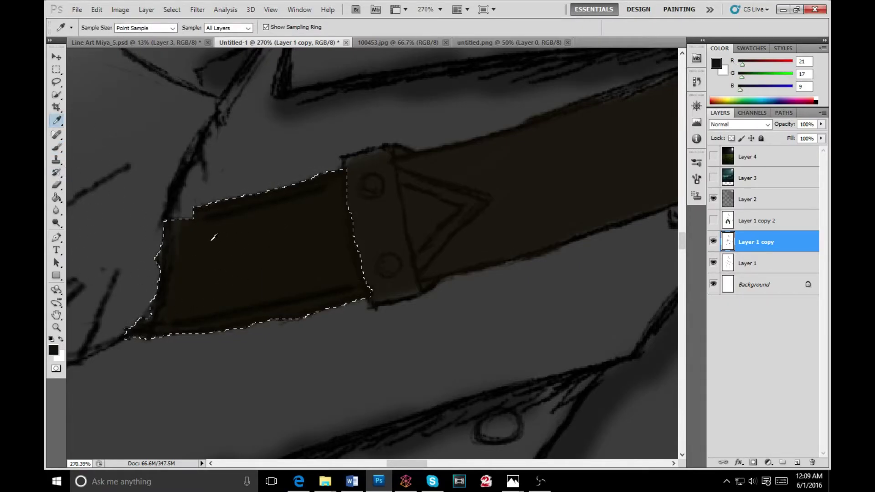
left_click(53, 350)
left_click(366, 305)
left_click_drag(366, 304, 381, 305)
left_click(528, 174)
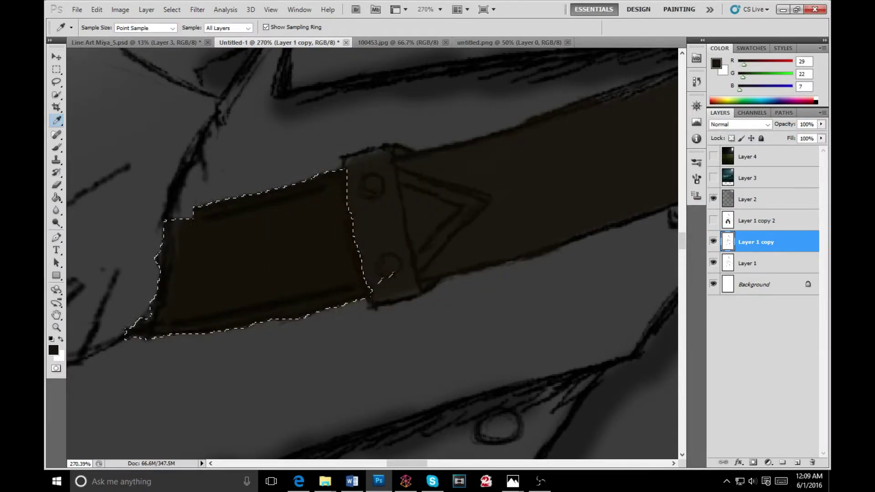
key("b")
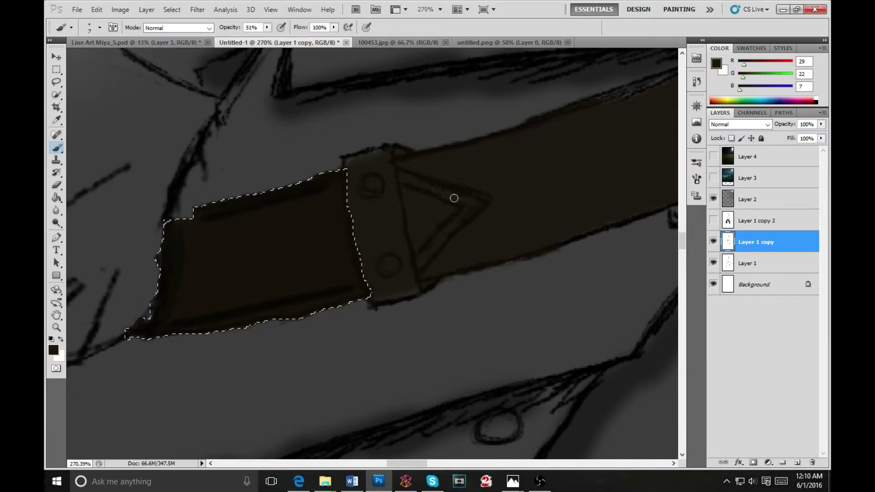
Clear the selection and brush over the triangle outline beside the lower metal band in dark brown.
key("ctrl+d")
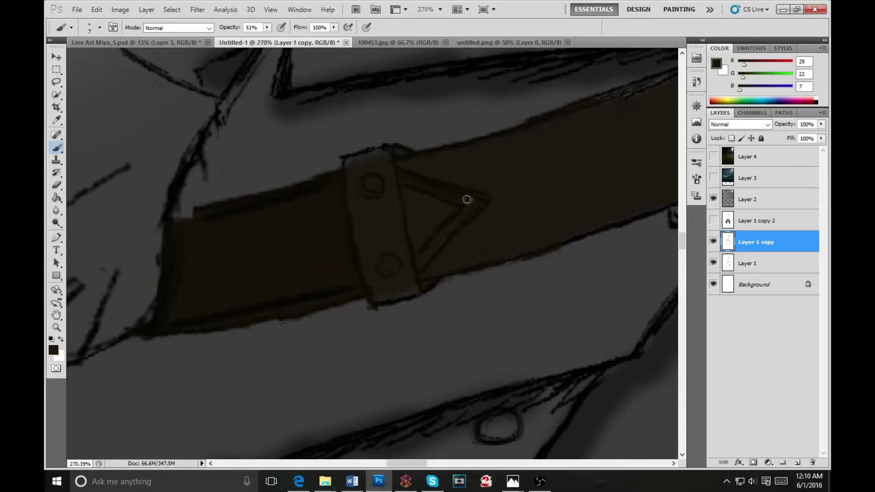
mouse_move(402, 175)
left_mouse_down()
mouse_move(479, 204)
mouse_move(471, 208)
mouse_move(462, 193)
mouse_move(481, 198)
mouse_move(418, 263)
mouse_move(469, 207)
mouse_move(462, 195)
mouse_move(400, 174)
mouse_move(471, 198)
mouse_move(451, 226)
mouse_move(475, 205)
mouse_move(420, 265)
mouse_move(480, 195)
mouse_move(401, 175)
mouse_move(426, 199)
left_mouse_up()
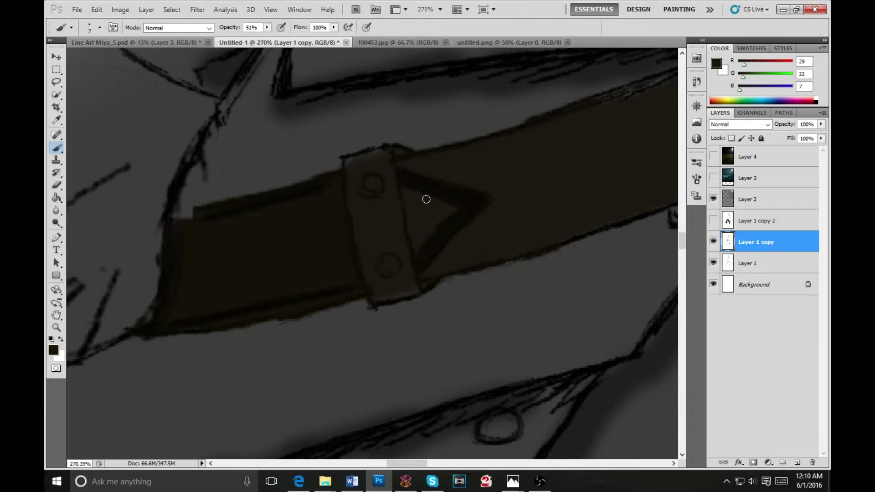
left_click_drag(411, 152, 399, 149)
Enlarge the brush to 10 px and shade the creases along both edges of the belt's middle section, covering the unpainted gap.
left_click_drag(523, 225, 367, 285)
left_click_drag(540, 177, 154, 310)
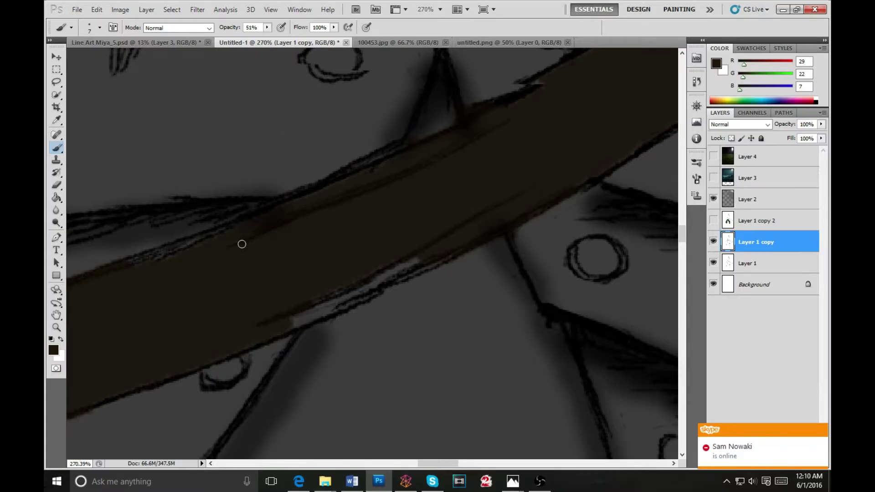
key("bracketright")
key("bracketright")
key("bracketright")
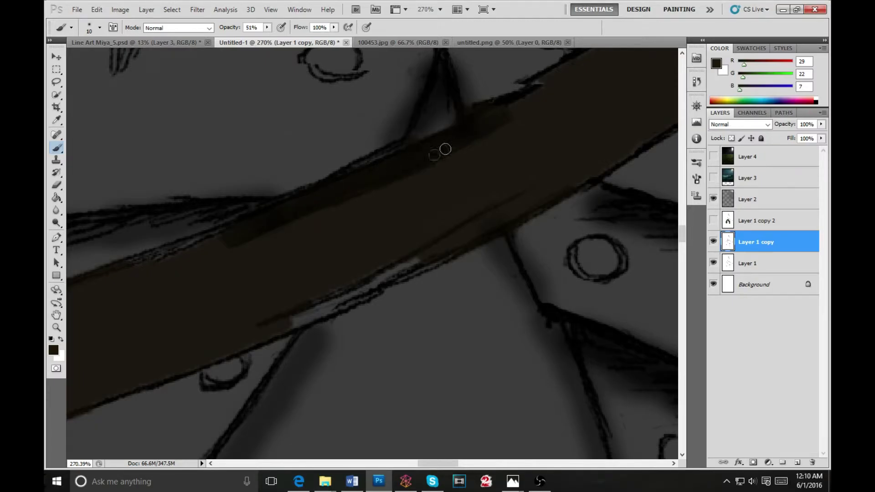
mouse_move(308, 323)
left_mouse_down()
mouse_move(274, 323)
mouse_move(307, 316)
mouse_move(283, 328)
mouse_move(388, 281)
mouse_move(398, 264)
mouse_move(496, 223)
mouse_move(499, 209)
mouse_move(455, 233)
mouse_move(517, 203)
mouse_move(290, 323)
mouse_move(302, 323)
mouse_move(327, 301)
mouse_move(355, 296)
mouse_move(285, 326)
mouse_move(416, 260)
mouse_move(278, 326)
mouse_move(533, 198)
mouse_move(285, 334)
mouse_move(351, 286)
mouse_move(312, 310)
left_mouse_up()
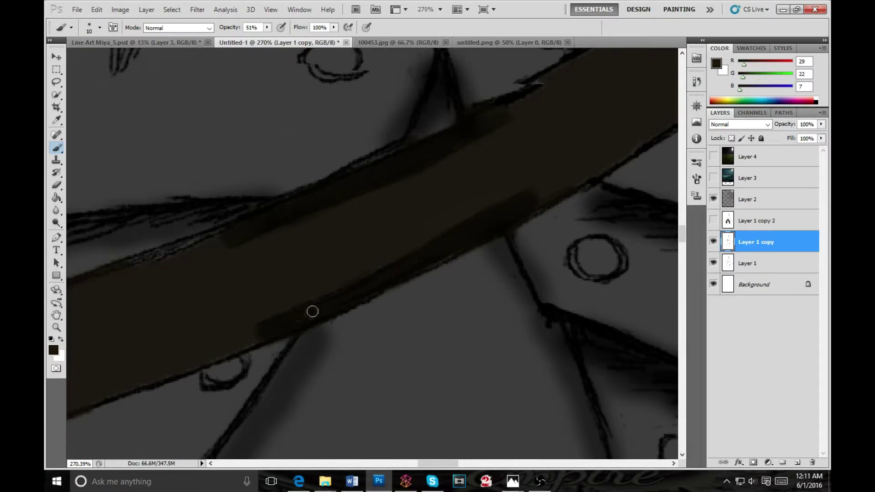
Shade the edges and inner fold of the belt's curved section between the upper metal band and its rounded end.
left_click_drag(514, 193, 275, 336)
mouse_move(453, 185)
left_mouse_down()
mouse_move(385, 234)
mouse_move(321, 260)
left_mouse_up()
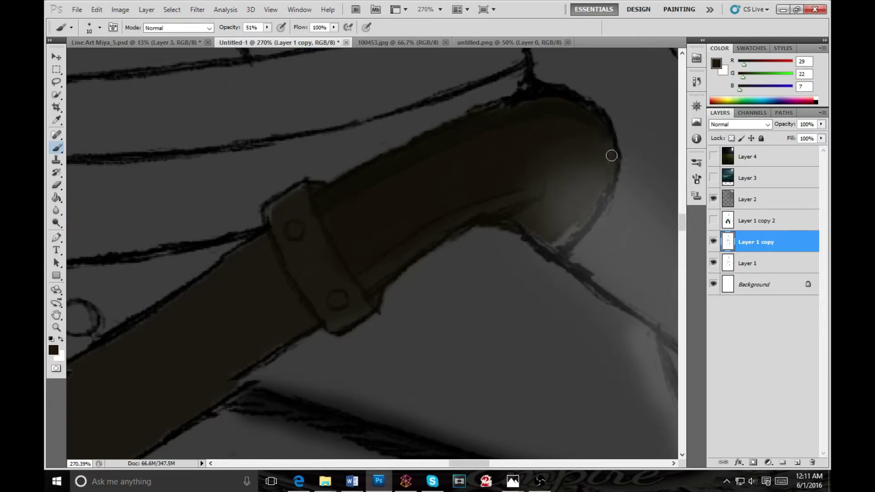
left_click_drag(582, 214, 577, 221)
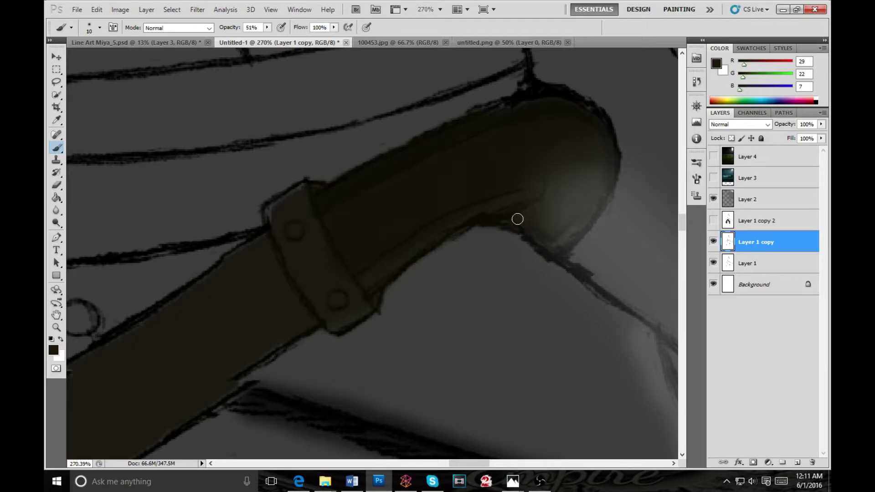
mouse_move(518, 213)
left_mouse_down()
mouse_move(541, 194)
mouse_move(426, 237)
mouse_move(375, 267)
mouse_move(365, 287)
mouse_move(451, 226)
mouse_move(532, 193)
mouse_move(455, 219)
mouse_move(438, 230)
mouse_move(536, 194)
mouse_move(518, 201)
left_mouse_up()
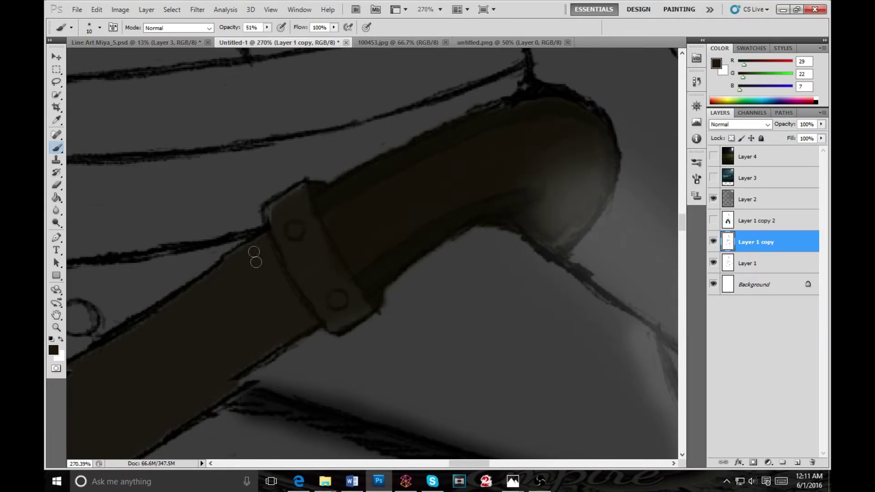
Sample the dark tone RGB 26, 23, 17 from the artwork and darken the edges of the upper metal band with it.
key("i")
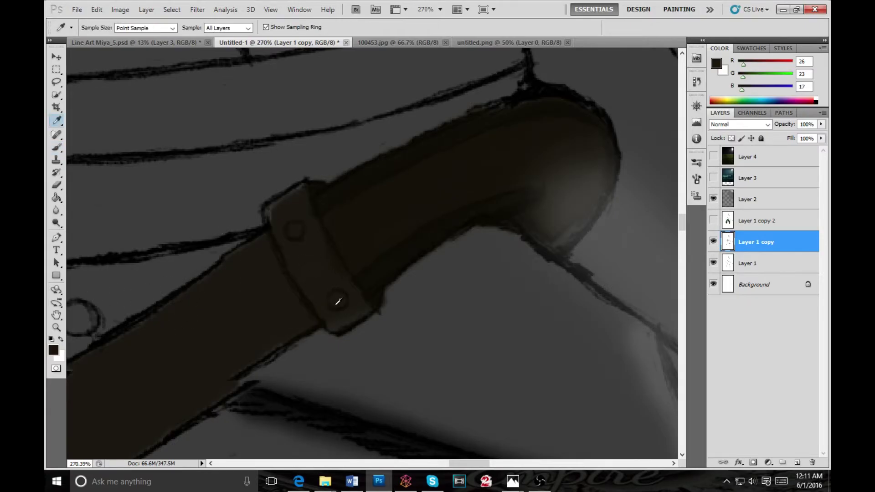
key("b")
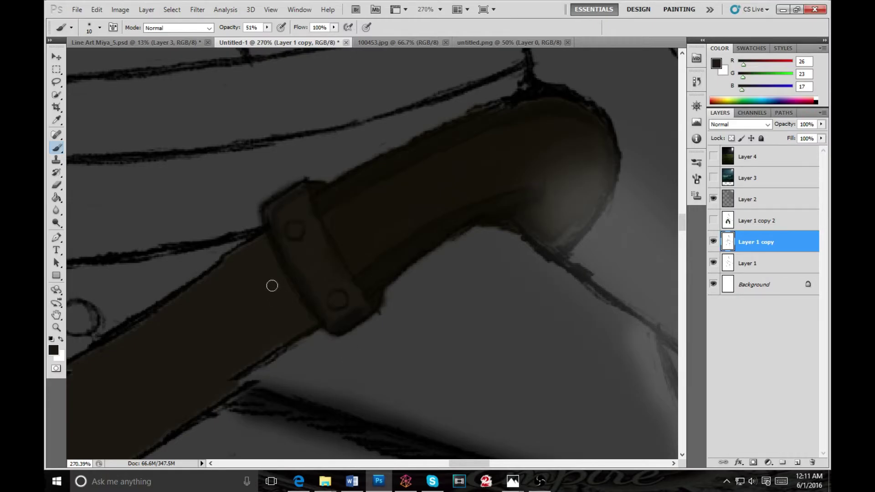
key("i")
left_click_drag(269, 282, 255, 299)
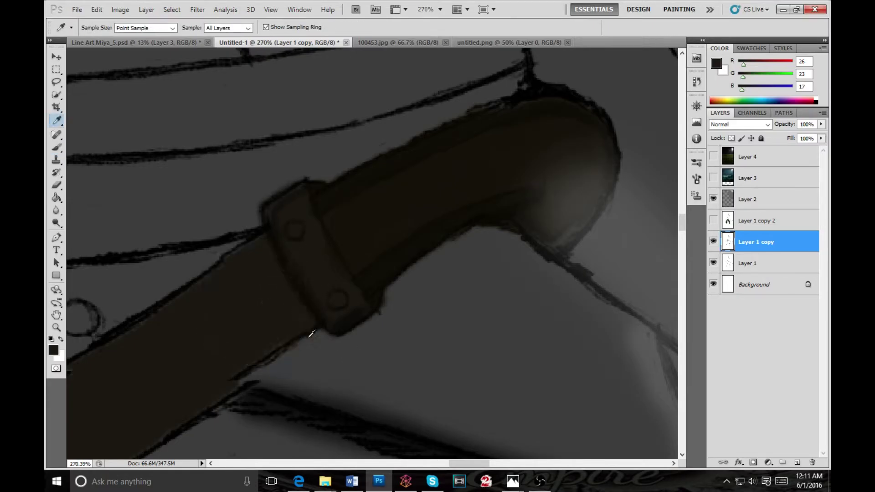
key("b")
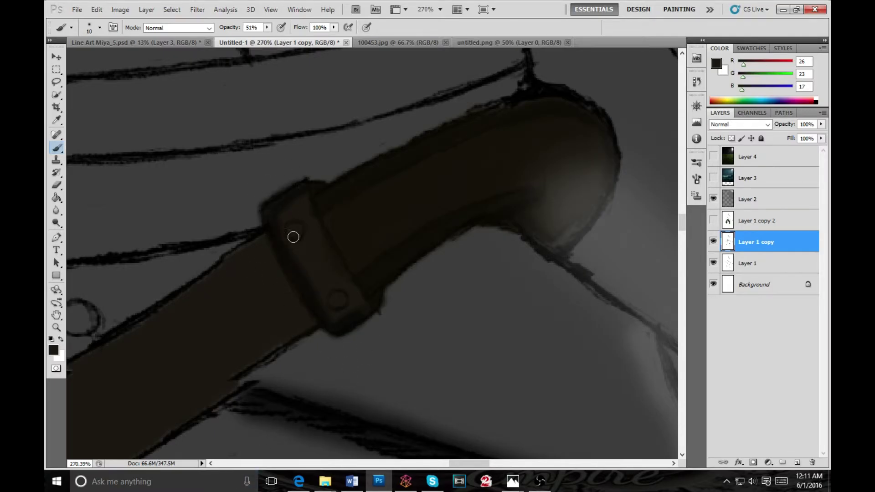
Darken the edges of the lower metal band and deepen the shading around the belt's rounded upper end.
mouse_move(209, 353)
left_mouse_down()
mouse_move(332, 260)
mouse_move(463, 211)
left_mouse_up()
left_click_drag(221, 160, 241, 158)
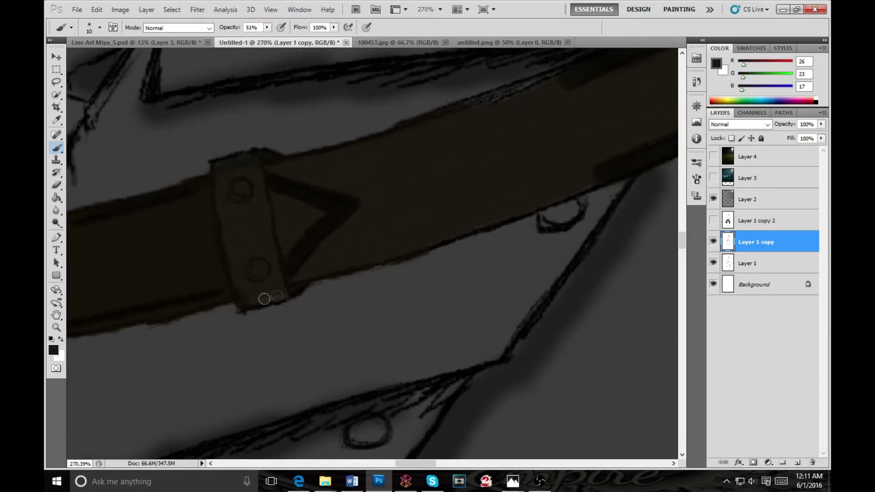
mouse_move(217, 179)
left_mouse_down()
mouse_move(219, 239)
mouse_move(242, 301)
left_mouse_up()
left_click_drag(223, 162, 220, 252)
mouse_move(258, 148)
left_mouse_down()
mouse_move(290, 297)
mouse_move(268, 302)
mouse_move(287, 290)
left_mouse_up()
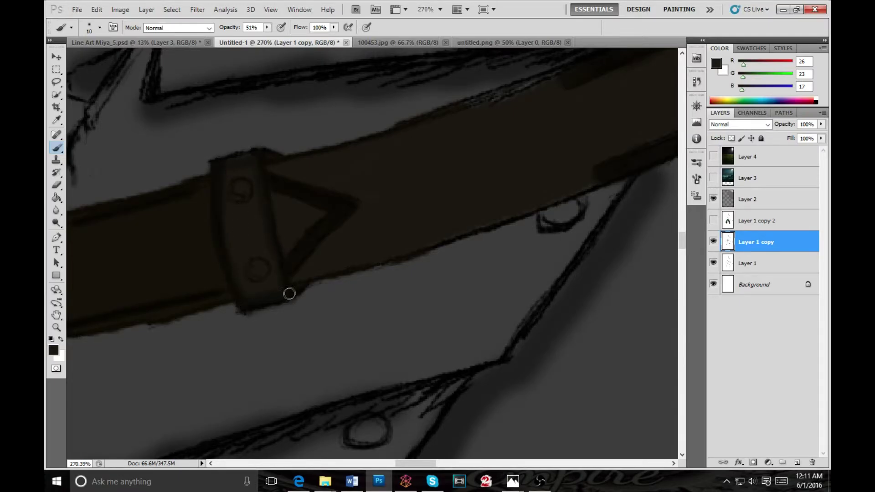
mouse_move(424, 192)
left_mouse_down()
mouse_move(379, 206)
mouse_move(244, 277)
mouse_move(287, 264)
mouse_move(259, 289)
left_mouse_up()
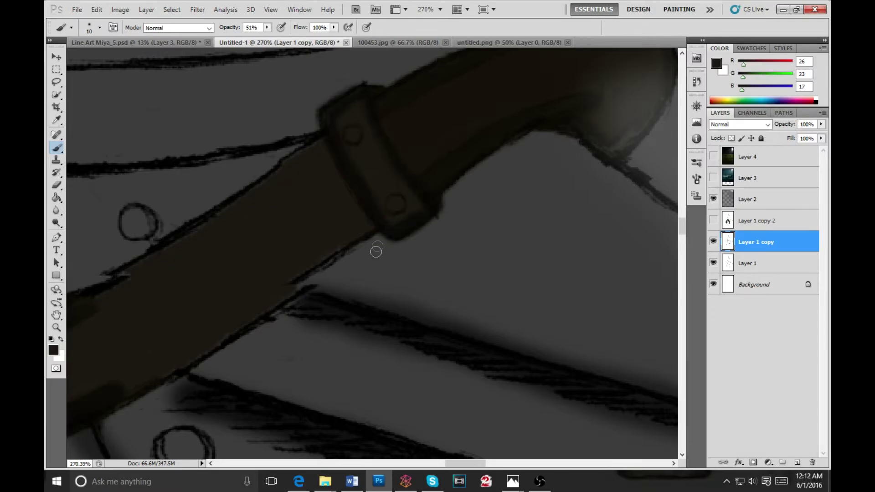
mouse_move(462, 182)
left_mouse_down()
mouse_move(332, 248)
mouse_move(303, 277)
left_mouse_up()
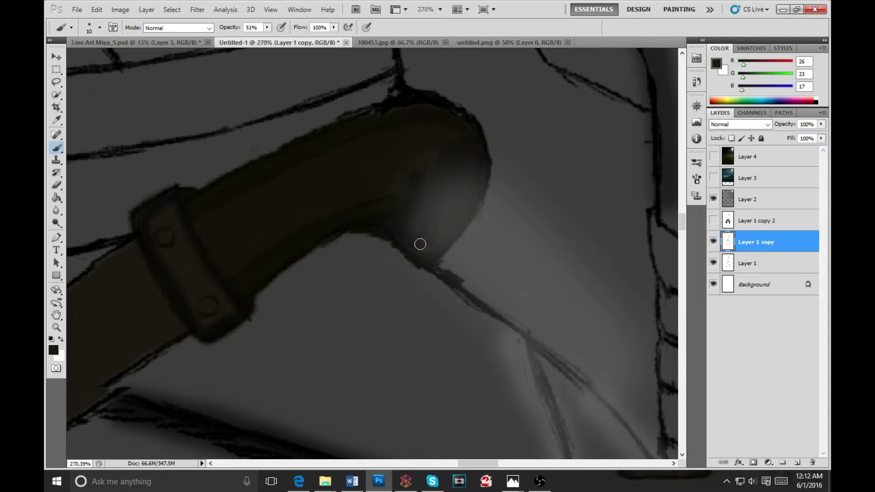
Swap the foreground to white and dab highlights on the rivets of the lower and upper metal bands.
left_click_drag(289, 267, 361, 232)
mouse_move(230, 323)
left_mouse_down()
mouse_move(514, 187)
mouse_move(376, 236)
mouse_move(393, 263)
left_mouse_up()
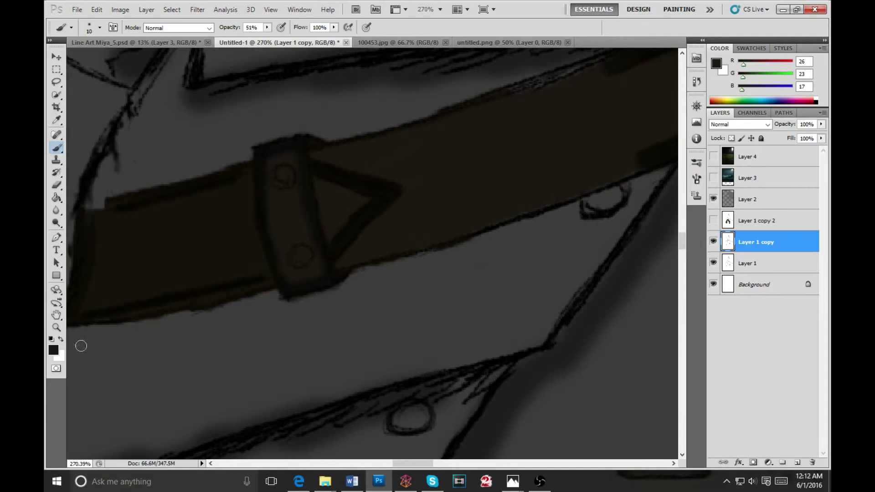
key("x")
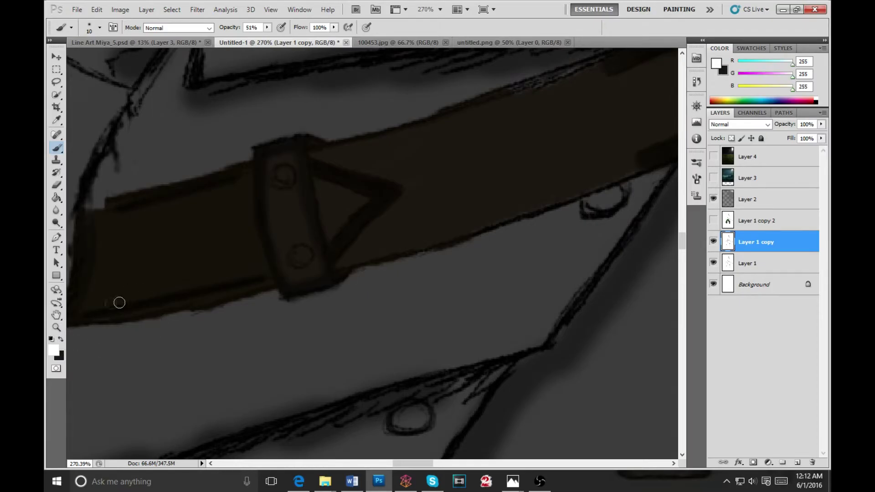
left_click_drag(299, 260, 299, 258)
mouse_move(294, 177)
left_mouse_down()
mouse_move(281, 172)
mouse_move(278, 183)
left_mouse_up()
mouse_move(430, 195)
left_mouse_down()
mouse_move(347, 250)
mouse_move(481, 188)
mouse_move(347, 273)
mouse_move(365, 251)
left_mouse_up()
left_click_drag(338, 170, 344, 174)
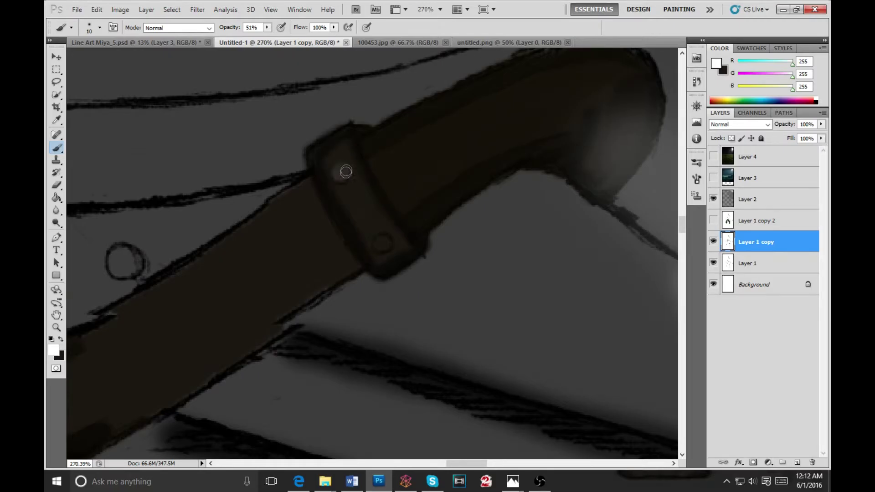
left_click_drag(381, 241, 381, 239)
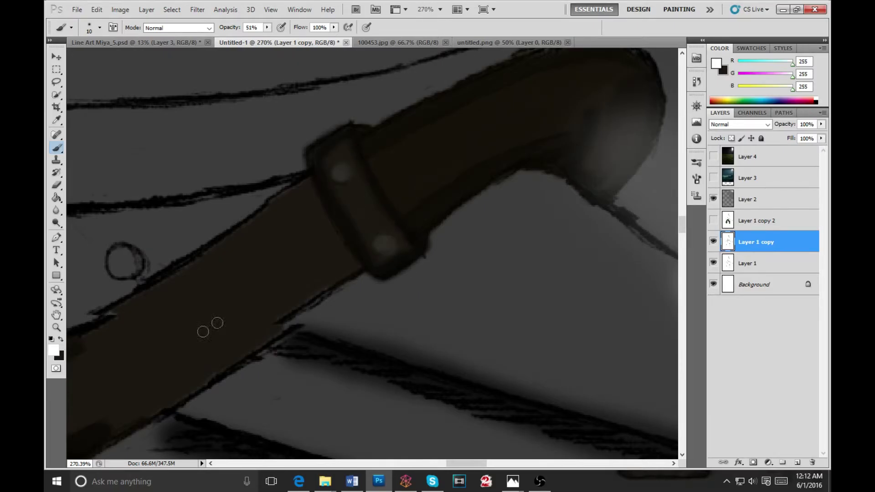
Show Layer 1 copy 2 and toggle it and Layer 1 copy on and off to compare the painted trousers and belt.
left_click(56, 328)
left_click_drag(166, 313, 82, 410)
left_click_drag(170, 345, 333, 289)
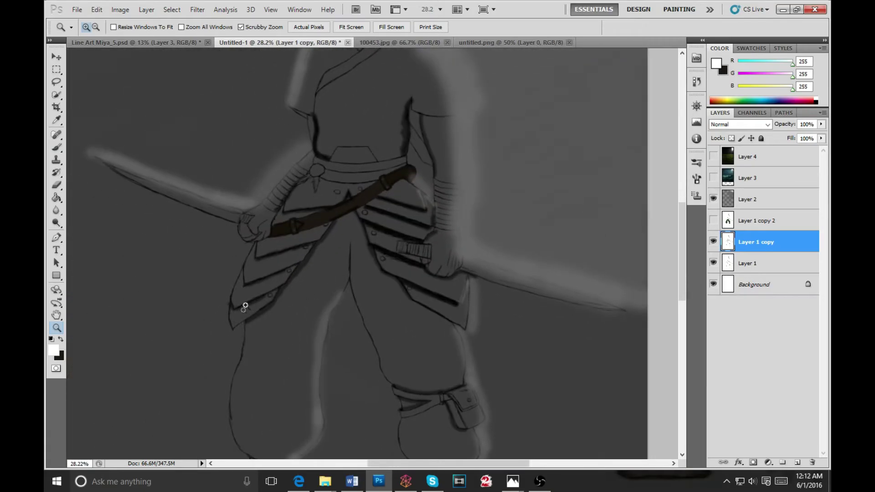
left_click_drag(398, 308, 367, 318)
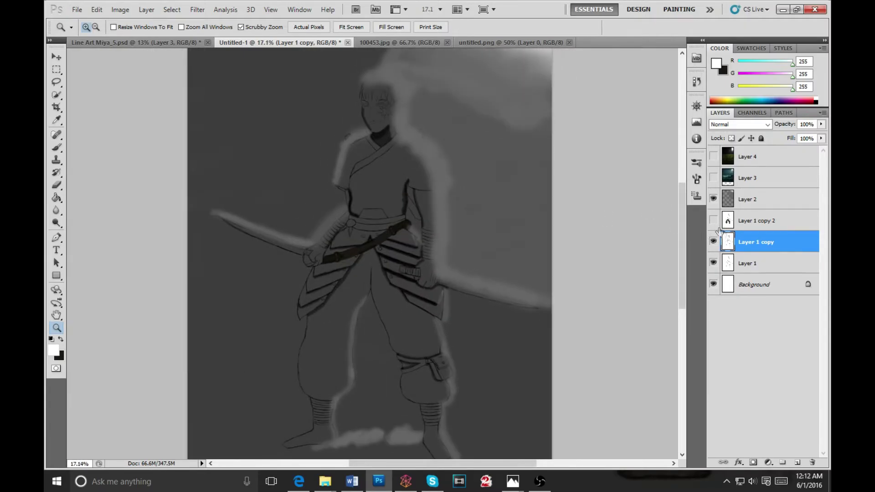
left_click(713, 221)
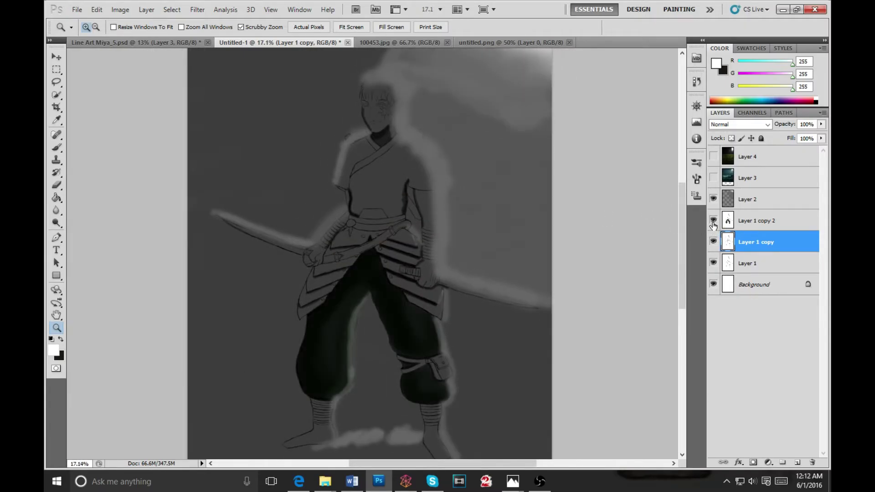
left_click(713, 222)
left_click(713, 240)
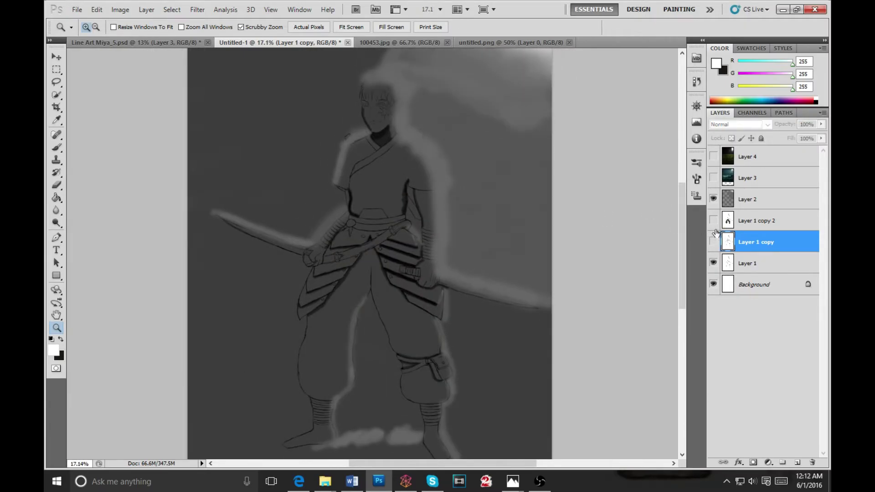
left_click(714, 221)
left_click(713, 242)
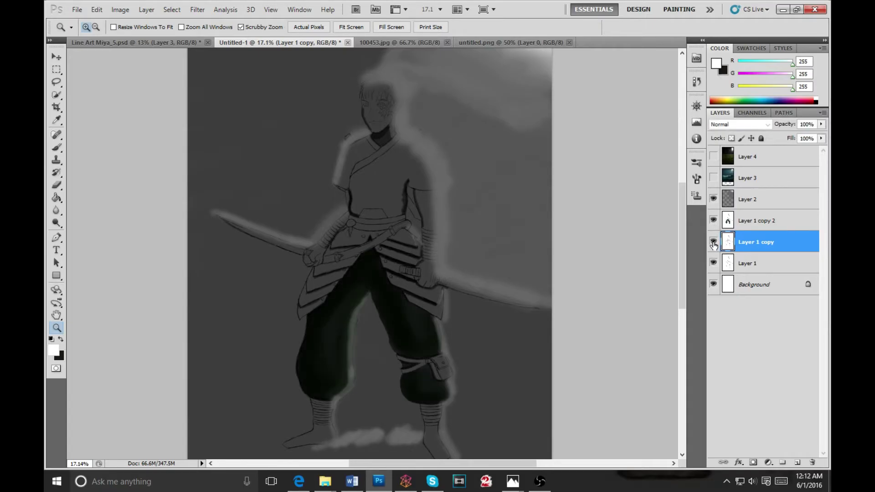
left_click(713, 221)
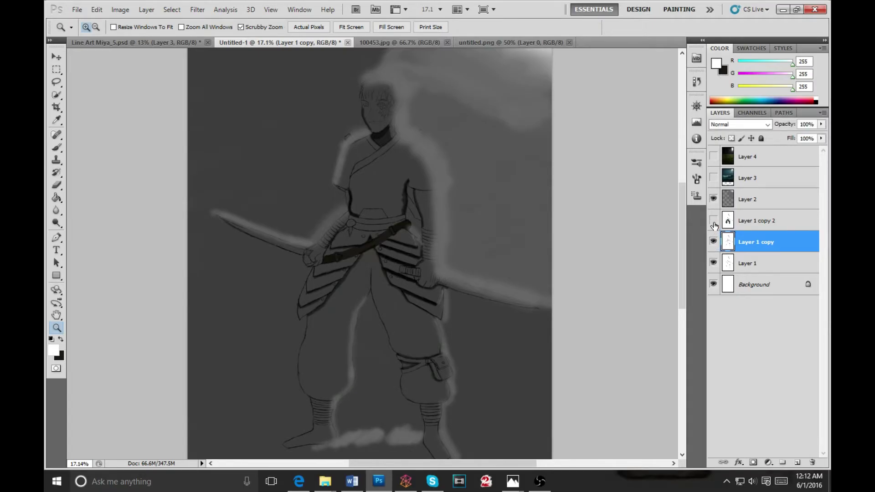
left_click(713, 221)
left_click(713, 221)
Move Layer 1 copy above Layer 1 copy 2, try merging it down, and try the reverse layer order.
left_click_drag(753, 232, 741, 211)
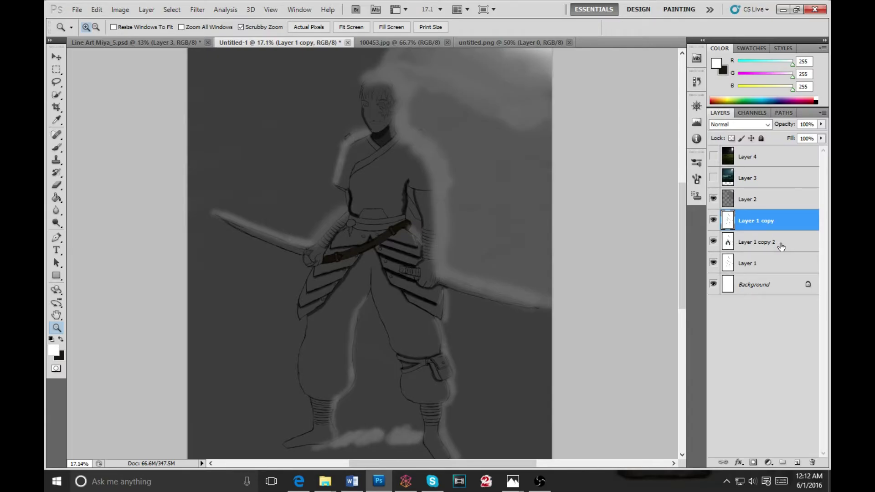
key("ctrl+e")
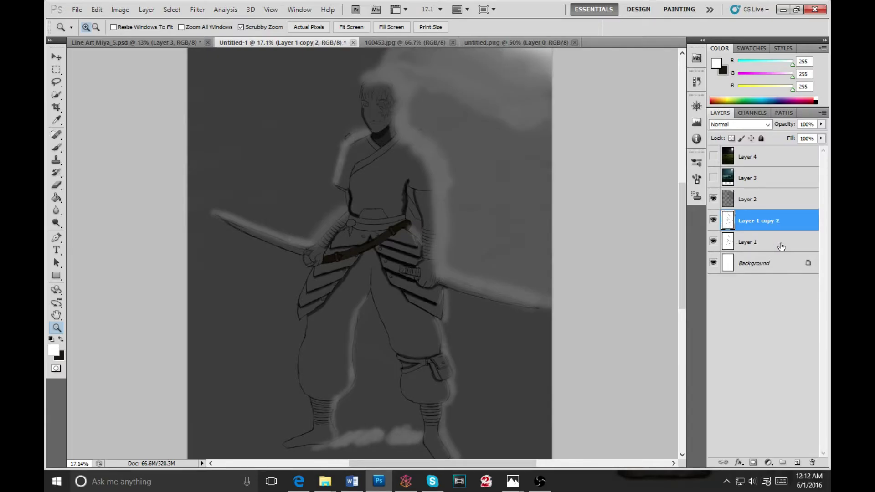
key("ctrl+z")
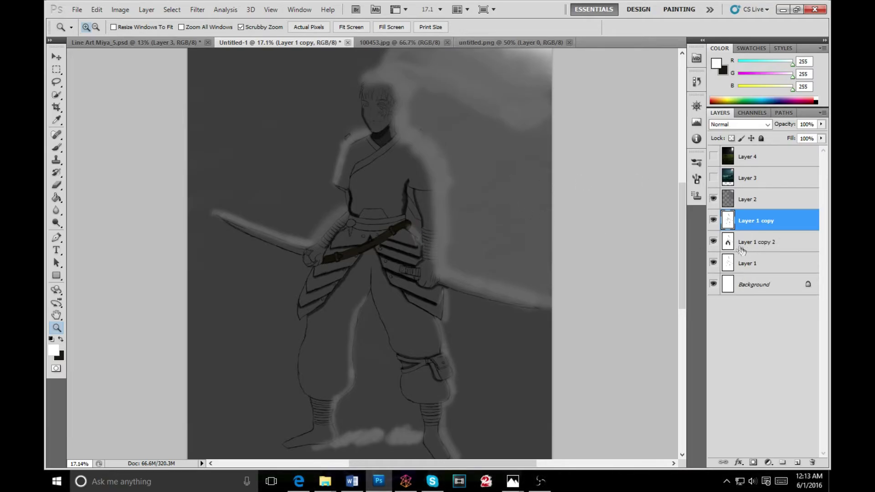
left_click_drag(747, 244, 742, 214)
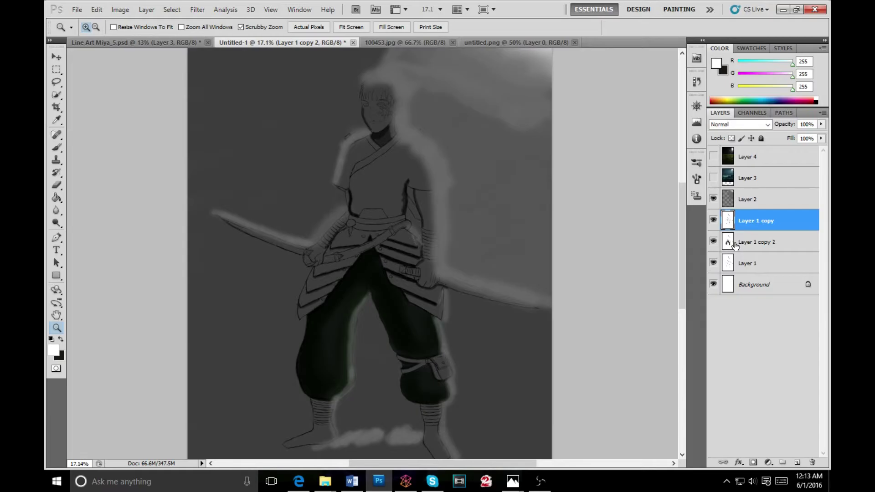
key("ctrl+z")
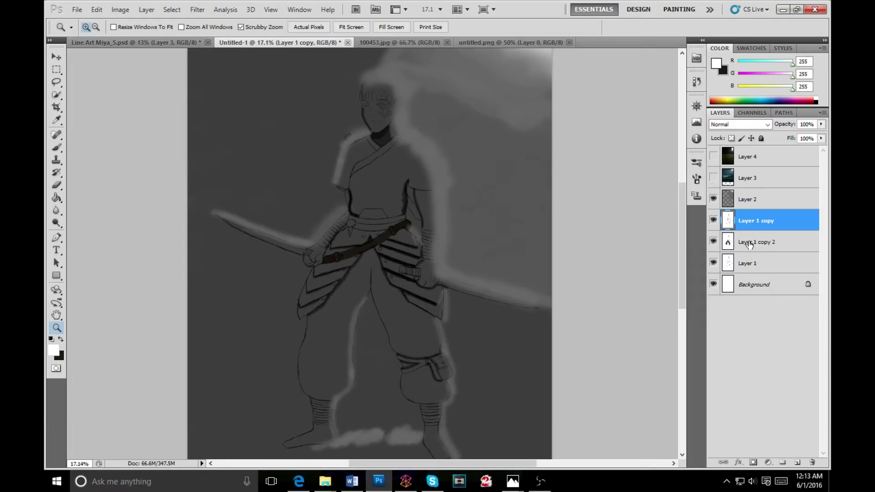
Try merging Layer 1 copy 2 down into Layer 1.
left_click(747, 247)
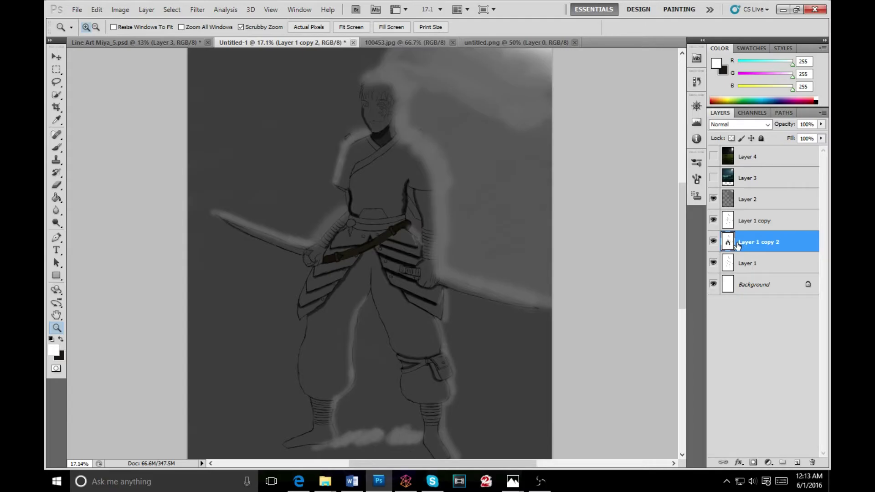
key("ctrl+e")
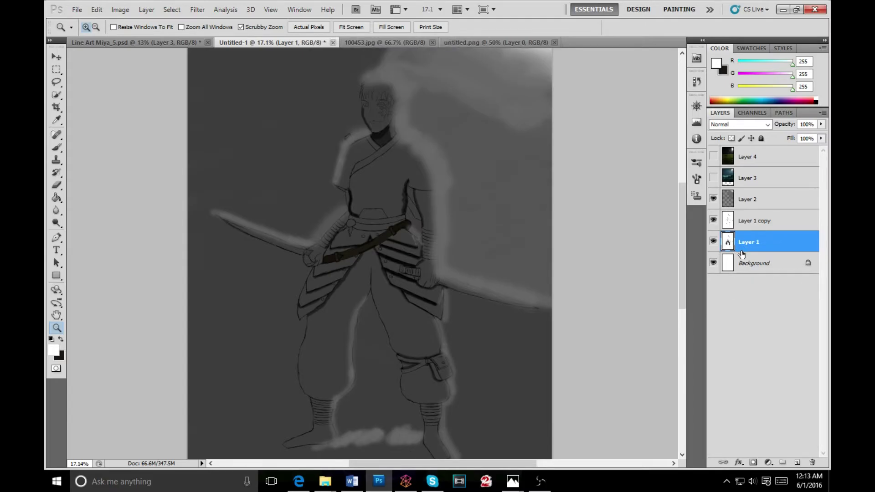
key("ctrl+z")
Try merging Layer 1 copy into Layer 1 copy 2 and check the merged layer by toggling its visibility.
left_click(749, 226)
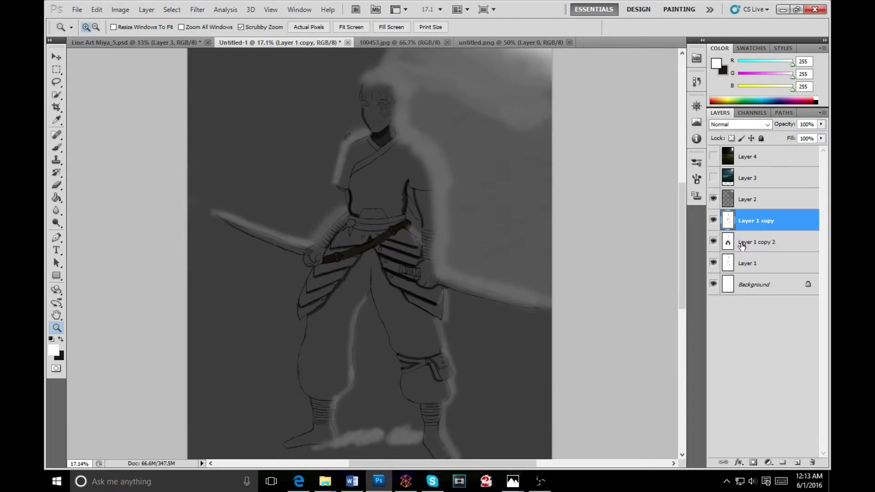
key("ctrl+e")
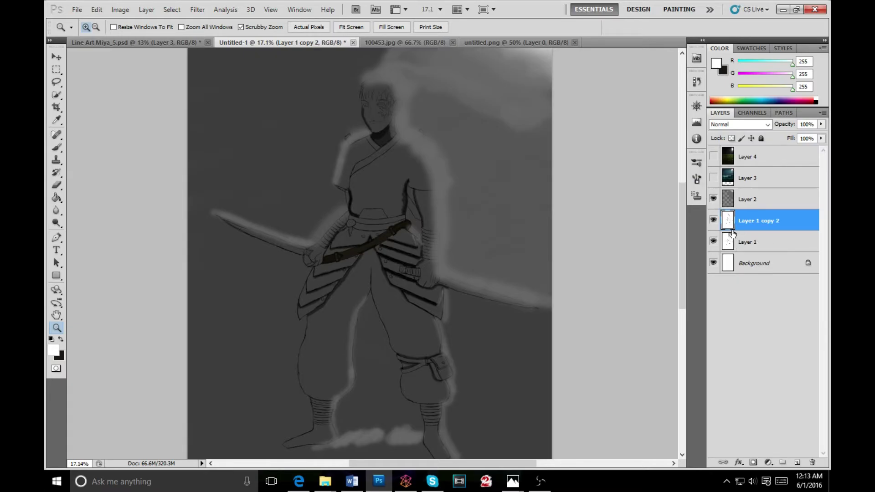
left_click(713, 222)
left_click(713, 222)
key("ctrl+z")
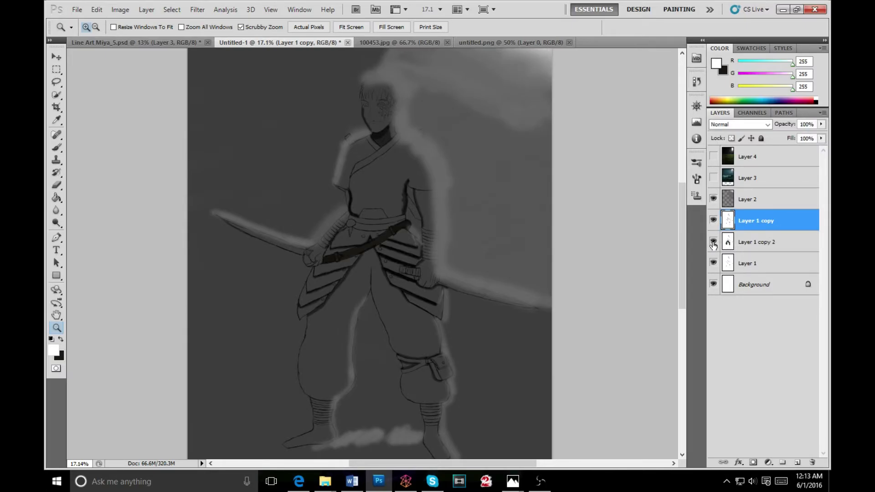
Move Layer 1 copy below Layer 1 copy 2 with both layers visible, and make Layer 1 copy 2 active.
left_click(713, 222)
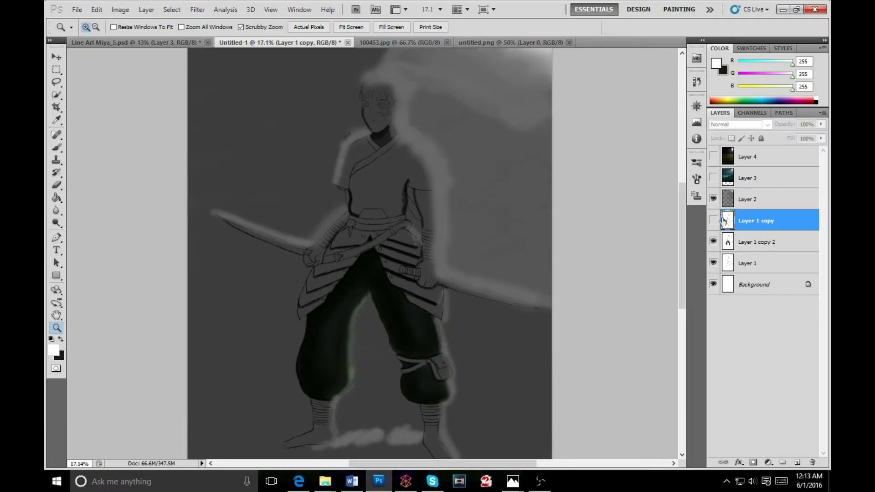
left_click_drag(744, 229, 739, 253)
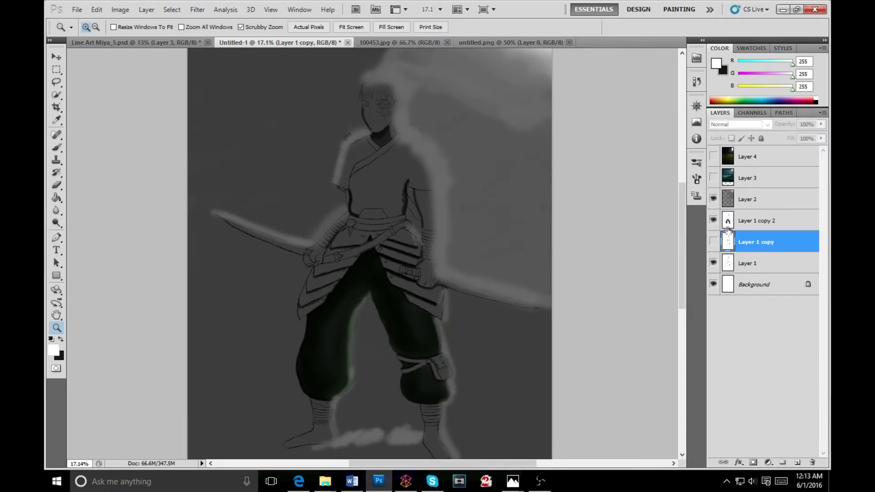
left_click(714, 242)
left_click(742, 228)
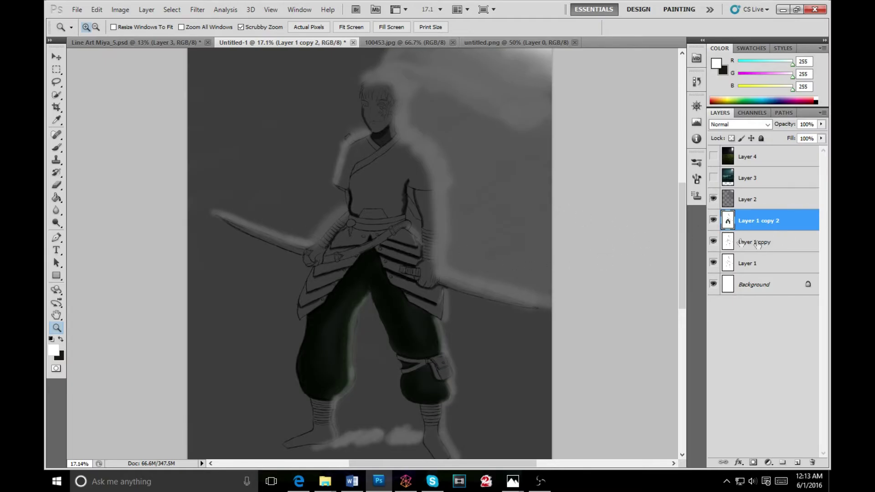
Try erasing zigzag strokes across both trouser legs on Layer 1 copy 2.
left_click(56, 185)
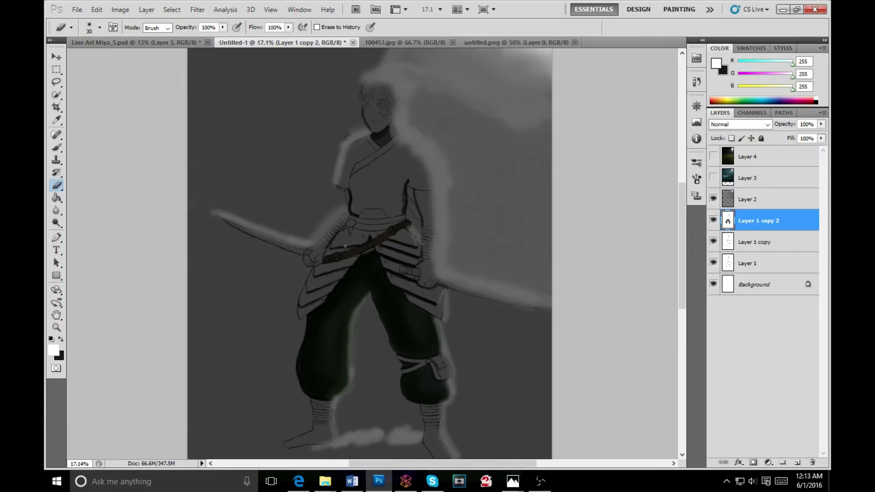
mouse_move(315, 279)
left_mouse_down()
mouse_move(347, 273)
mouse_move(308, 314)
mouse_move(353, 338)
mouse_move(410, 349)
mouse_move(421, 382)
left_mouse_up()
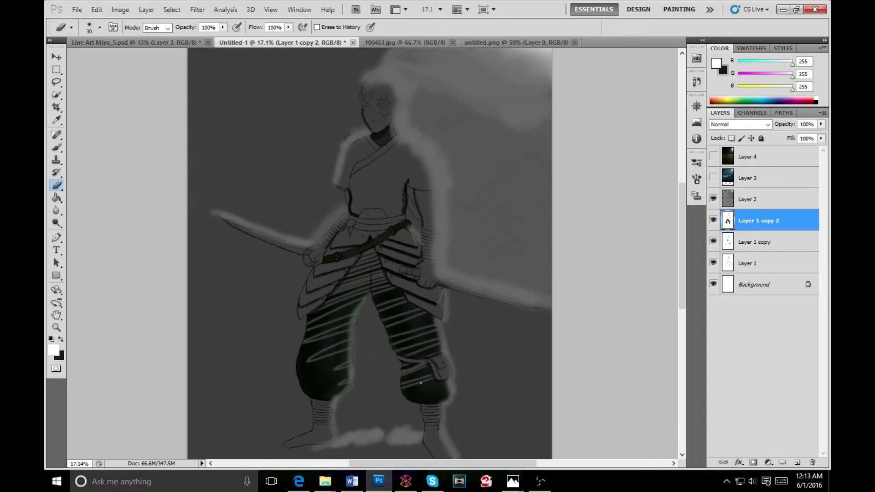
key("ctrl+alt+z")
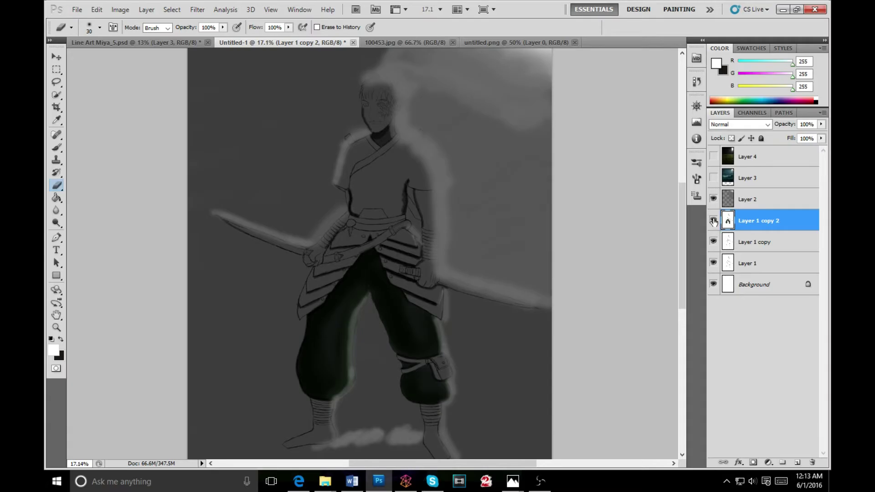
Move Layer 1 copy above Layer 1 copy 2 and erase its trouser area to reveal the dark green trousers beneath.
left_click_drag(752, 246, 743, 227)
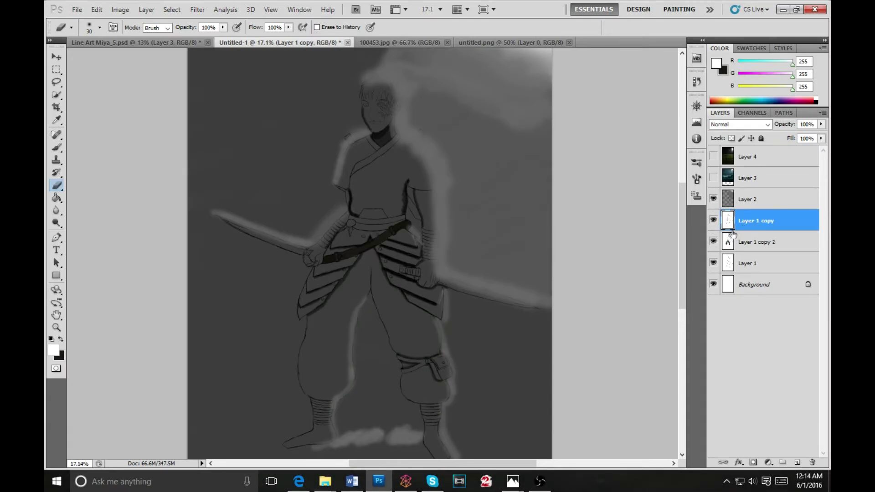
mouse_move(360, 304)
left_mouse_down()
mouse_move(303, 357)
mouse_move(319, 360)
left_mouse_up()
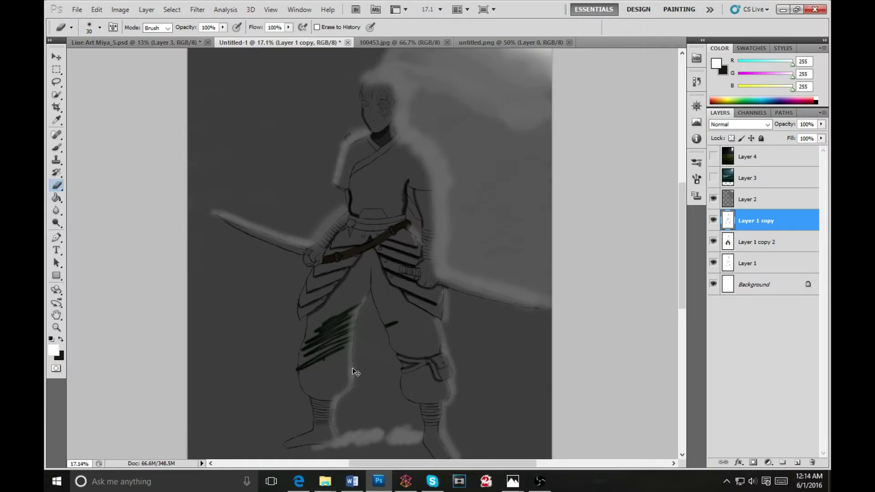
key("ctrl+e")
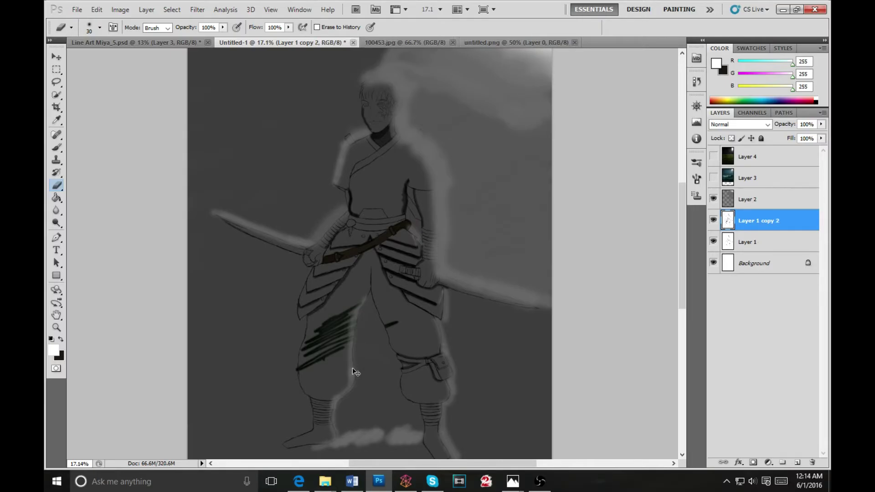
key("ctrl+z")
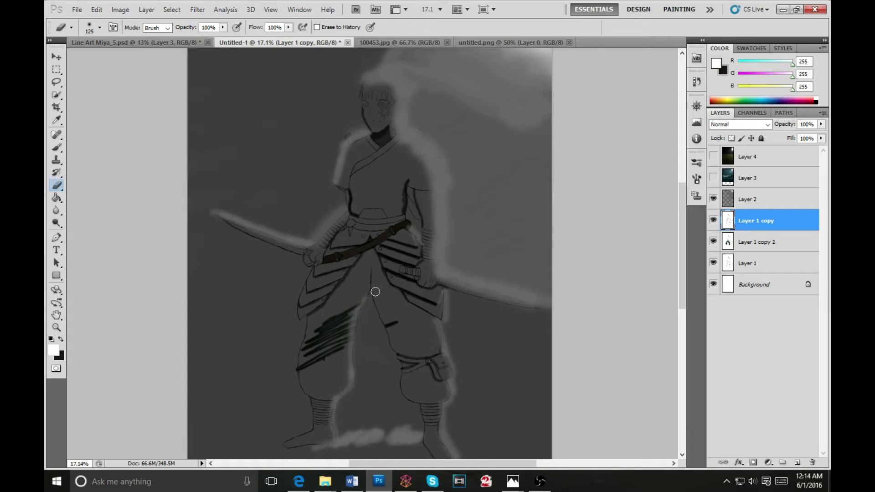
mouse_move(365, 258)
left_mouse_down()
mouse_move(392, 261)
mouse_move(385, 271)
mouse_move(345, 264)
mouse_move(382, 231)
mouse_move(362, 240)
mouse_move(339, 288)
mouse_move(353, 264)
mouse_move(377, 257)
mouse_move(375, 287)
mouse_move(366, 269)
mouse_move(299, 317)
mouse_move(294, 331)
mouse_move(440, 332)
mouse_move(434, 346)
mouse_move(343, 389)
mouse_move(303, 427)
mouse_move(475, 388)
mouse_move(385, 393)
mouse_move(462, 355)
mouse_move(457, 345)
mouse_move(374, 360)
mouse_move(423, 347)
mouse_move(381, 349)
mouse_move(441, 317)
mouse_move(363, 331)
mouse_move(446, 308)
mouse_move(428, 299)
mouse_move(364, 307)
mouse_move(390, 295)
mouse_move(383, 284)
mouse_move(368, 284)
mouse_move(303, 348)
mouse_move(321, 333)
mouse_move(322, 370)
mouse_move(331, 349)
mouse_move(341, 377)
left_mouse_up()
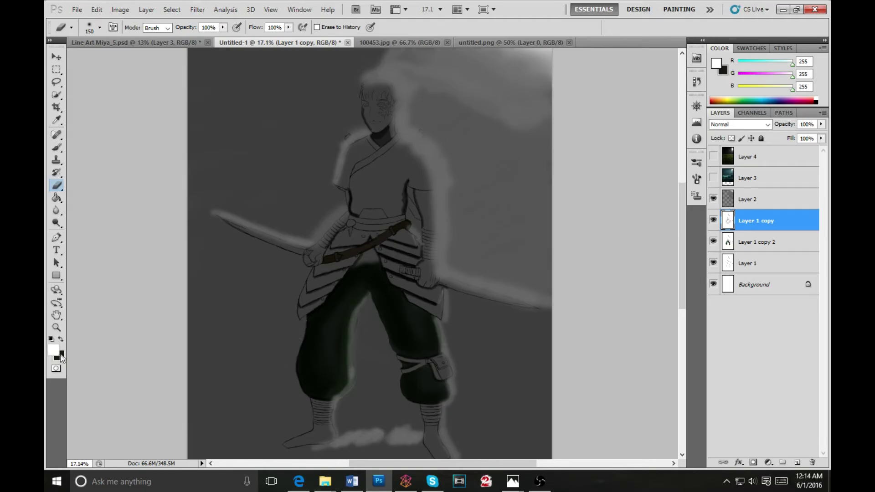
Erase more of the grey area between the armour plates below the belt with the 150 px eraser.
left_click(57, 328)
left_click_drag(358, 265, 413, 315)
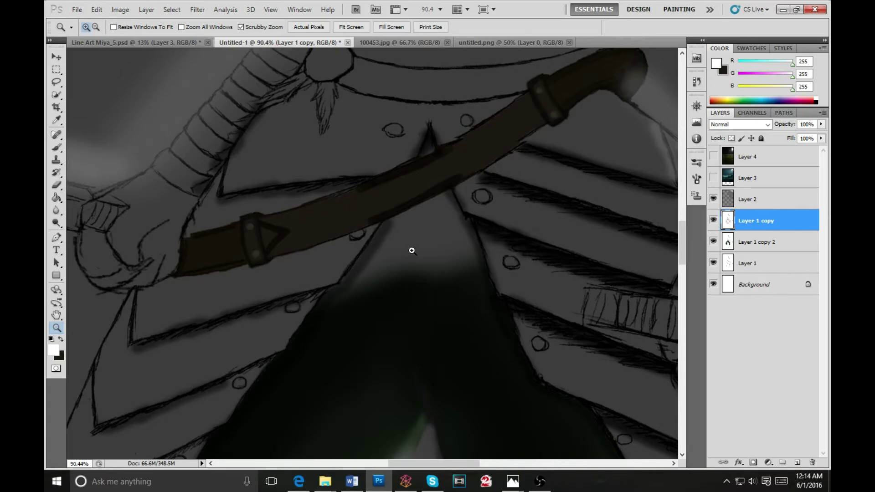
key("b")
key("e")
mouse_move(419, 245)
left_mouse_down()
mouse_move(328, 328)
mouse_move(455, 271)
mouse_move(511, 283)
mouse_move(422, 411)
left_mouse_up()
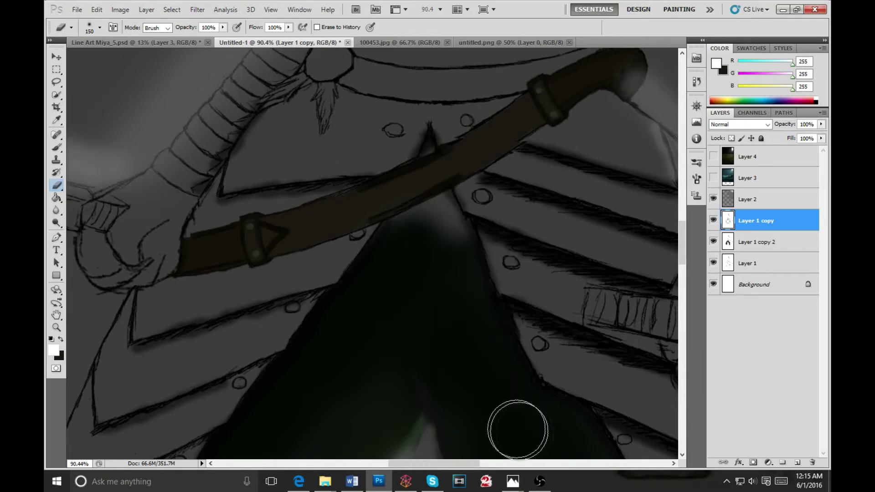
Try erasing the grey remnants along the belt's lower edge with the eraser reduced to 30 px.
key("bracketleft")
key("bracketleft")
key("bracketleft")
key("bracketleft")
key("bracketleft")
key("bracketleft")
key("bracketleft")
key("bracketleft")
key("bracketleft")
mouse_move(457, 203)
left_mouse_down()
mouse_move(459, 223)
mouse_move(454, 218)
mouse_move(445, 227)
mouse_move(458, 228)
mouse_move(387, 232)
mouse_move(411, 216)
mouse_move(384, 227)
mouse_move(444, 198)
mouse_move(422, 229)
mouse_move(473, 234)
left_mouse_up()
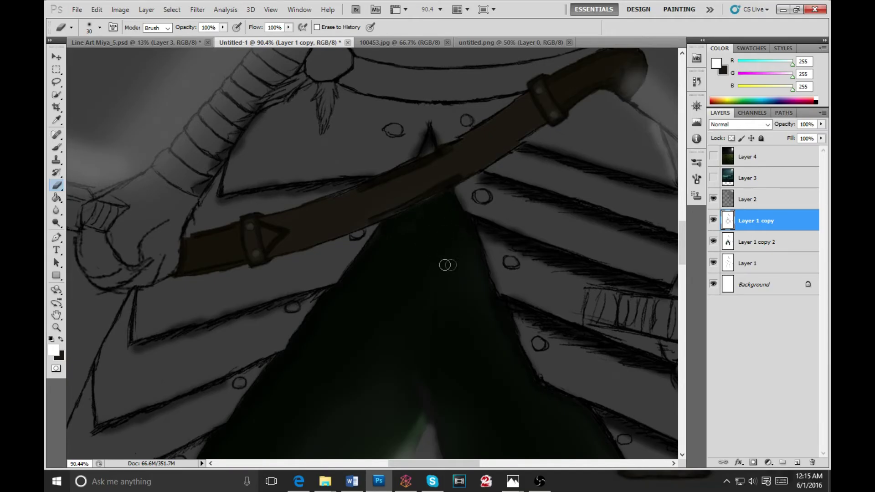
key("ctrl+z")
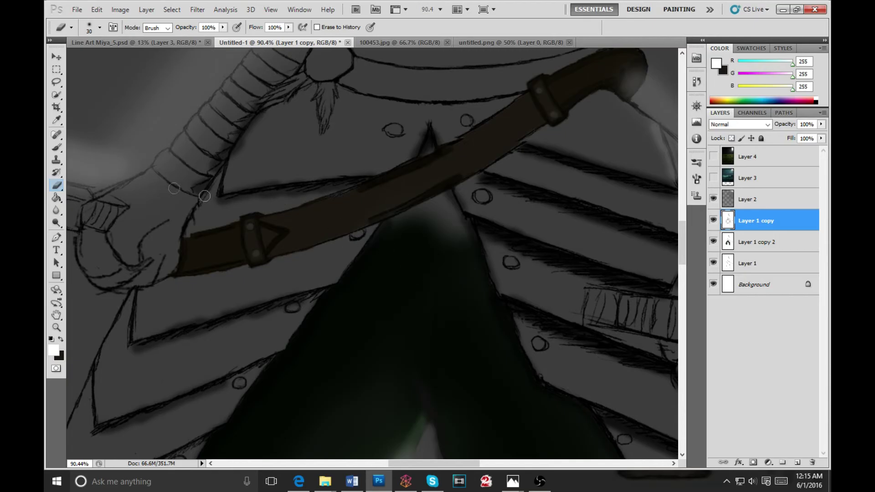
Select the belt section between the two metal bands with Quick Selection and try inverting its colours.
left_click(57, 95)
left_click(441, 225)
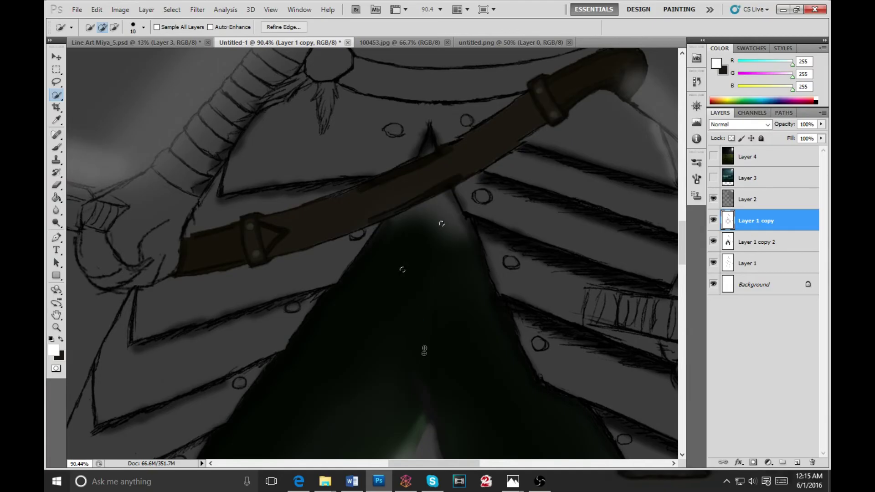
left_click_drag(418, 206, 466, 169)
key("ctrl+d")
left_click(397, 195)
key("ctrl+i")
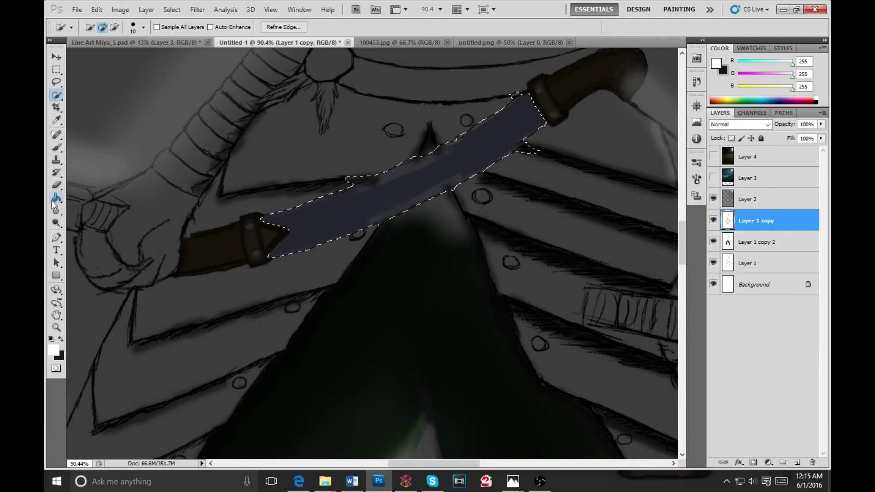
key("ctrl+z")
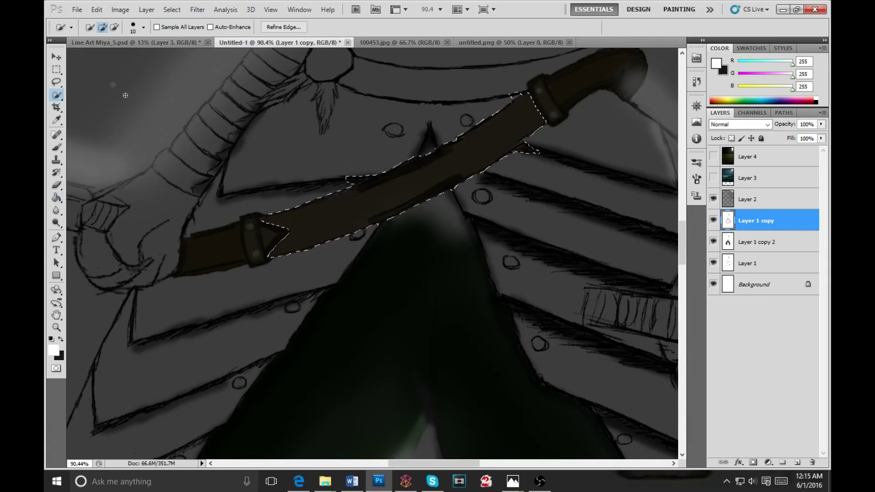
Invert the selection so it covers everything outside the belt section between the two metal bands.
left_click(89, 27)
left_click(146, 10)
left_click(146, 10)
left_click(172, 9)
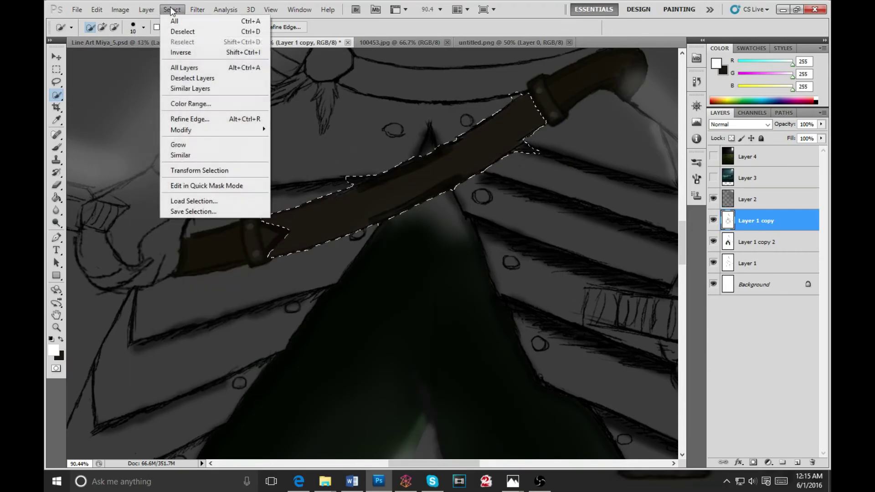
left_click(187, 54)
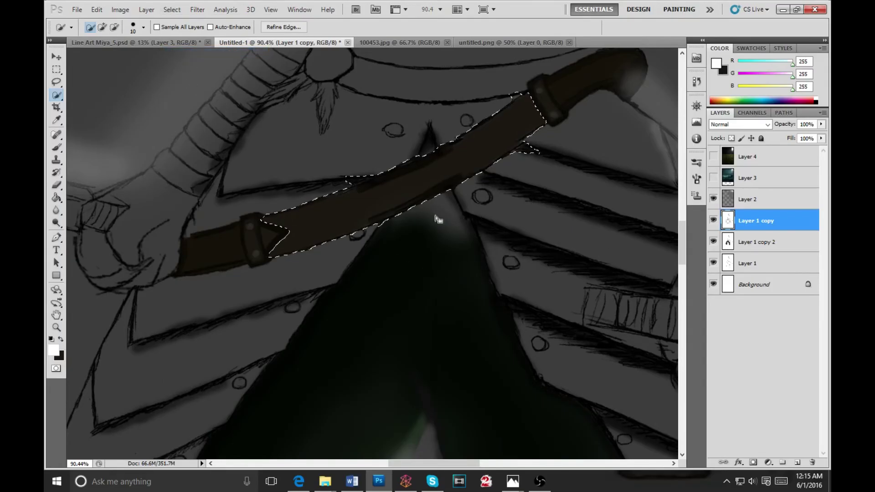
Erase the light grey remnants under the belt's lower edge at the top of the trousers with the 30 px eraser.
left_click(56, 328)
left_click_drag(192, 307, 121, 367)
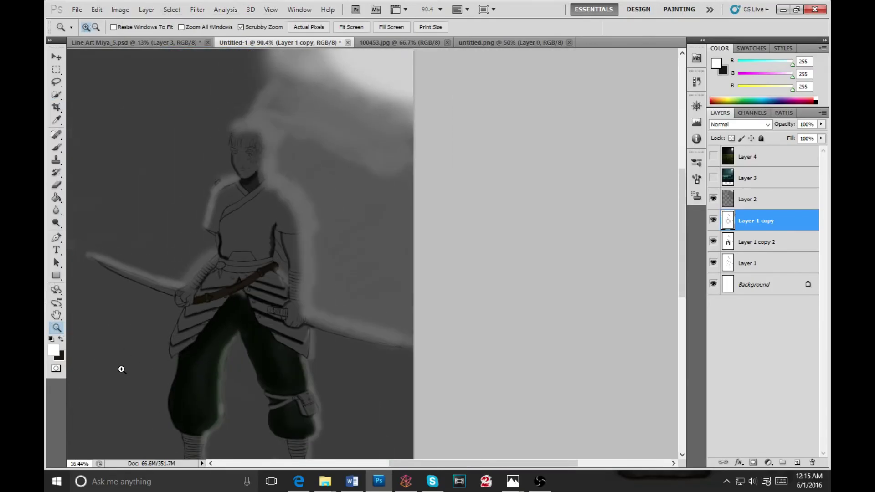
left_click_drag(215, 332, 292, 349)
left_click_drag(244, 202, 271, 223)
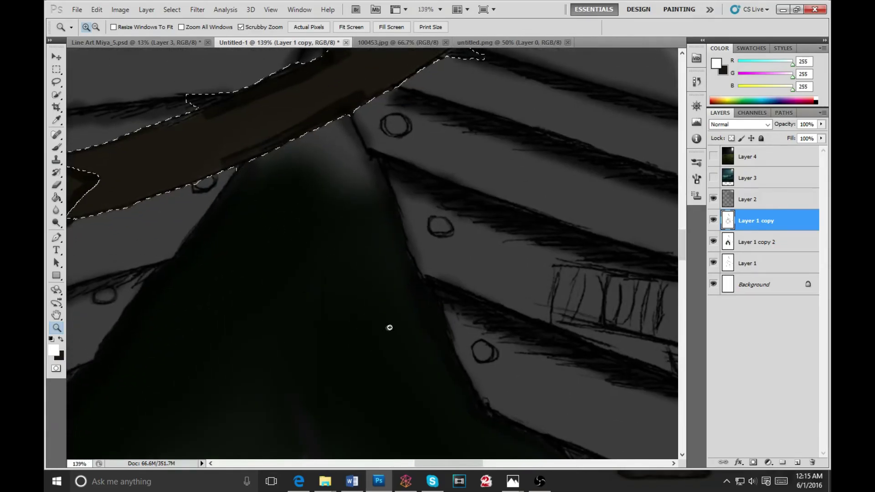
key("e")
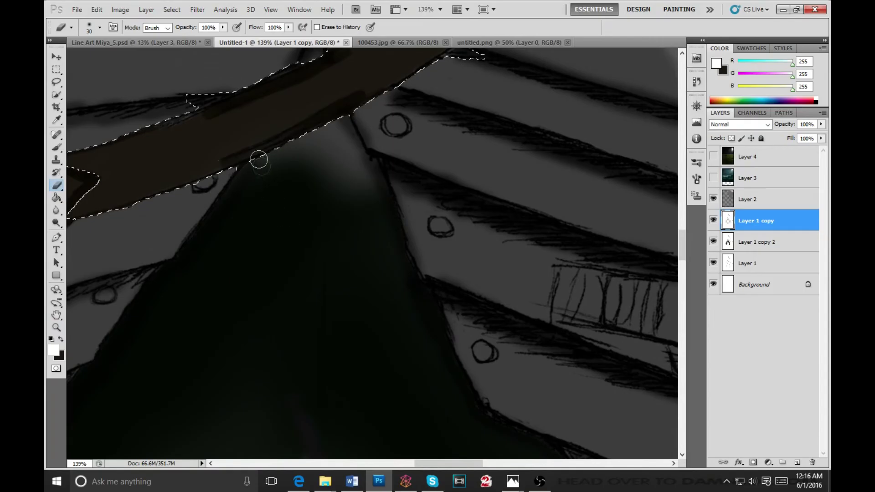
mouse_move(222, 144)
left_mouse_down()
mouse_move(229, 172)
mouse_move(313, 127)
mouse_move(416, 146)
mouse_move(296, 233)
left_mouse_up()
mouse_move(352, 251)
left_mouse_down()
mouse_move(359, 292)
mouse_move(403, 372)
left_mouse_up()
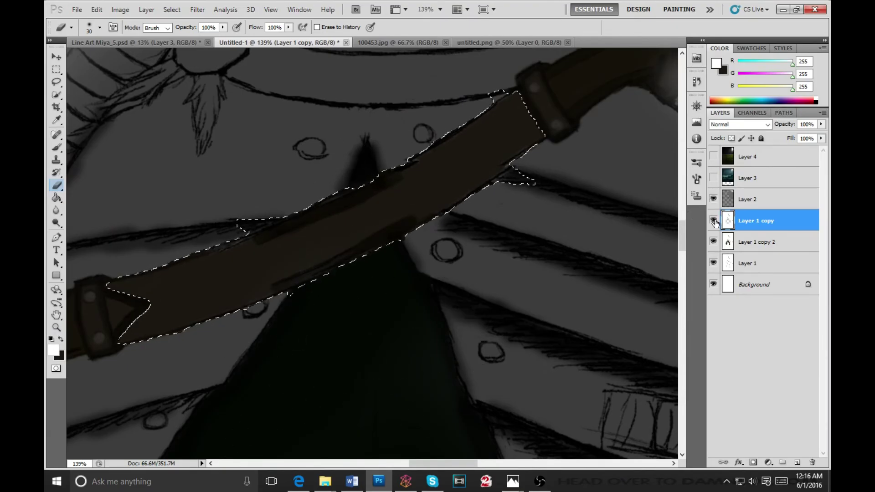
Clear the selection and merge Layer 1 copy down into Layer 1 copy 2.
key("ctrl+d")
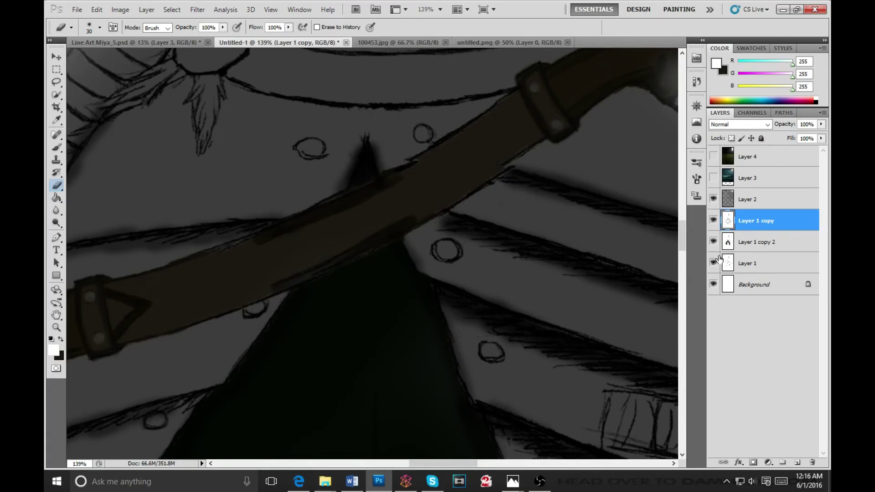
key("ctrl+e")
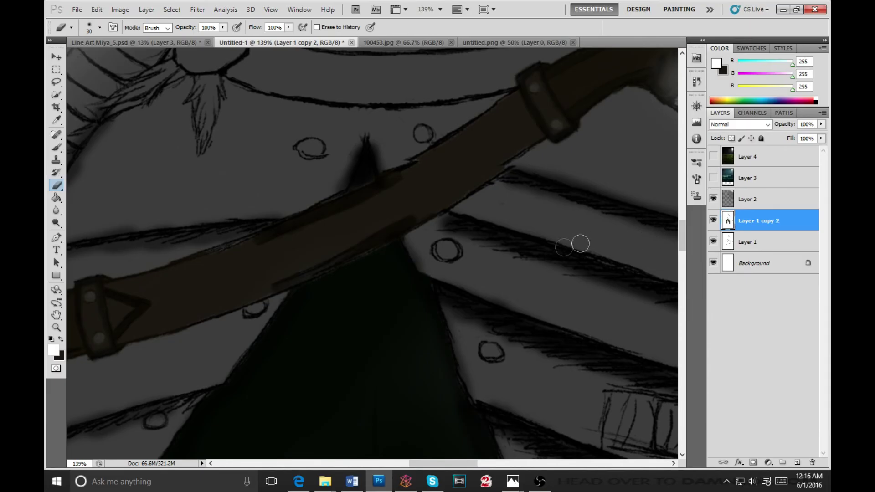
Examine the merged belt and trousers, the armour plates and torso up close, and the whole figure for overall appearance.
left_click_drag(282, 371, 421, 265)
left_click_drag(398, 405, 402, 269)
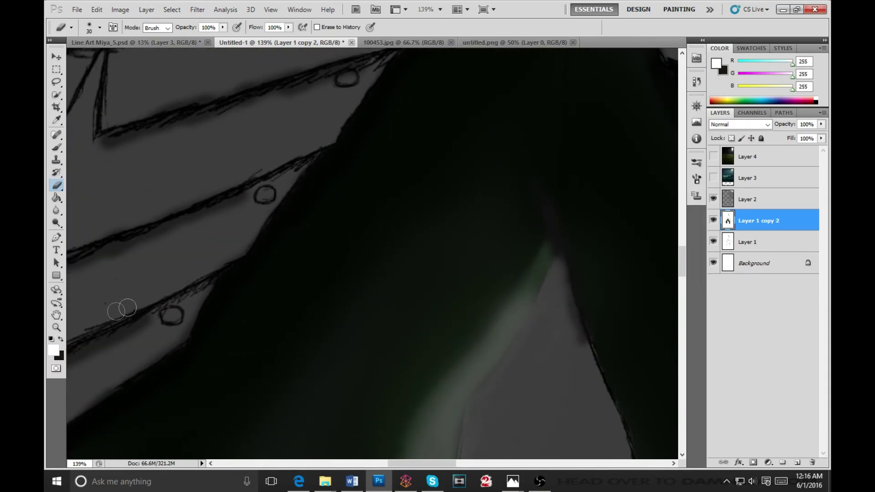
left_click(57, 327)
left_click_drag(227, 287, 100, 410)
left_click_drag(244, 344, 332, 287)
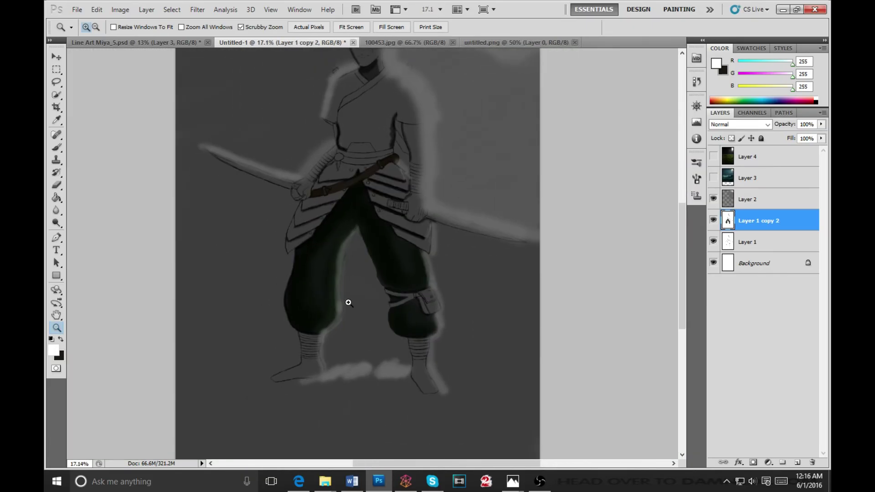
left_click_drag(419, 208, 416, 288)
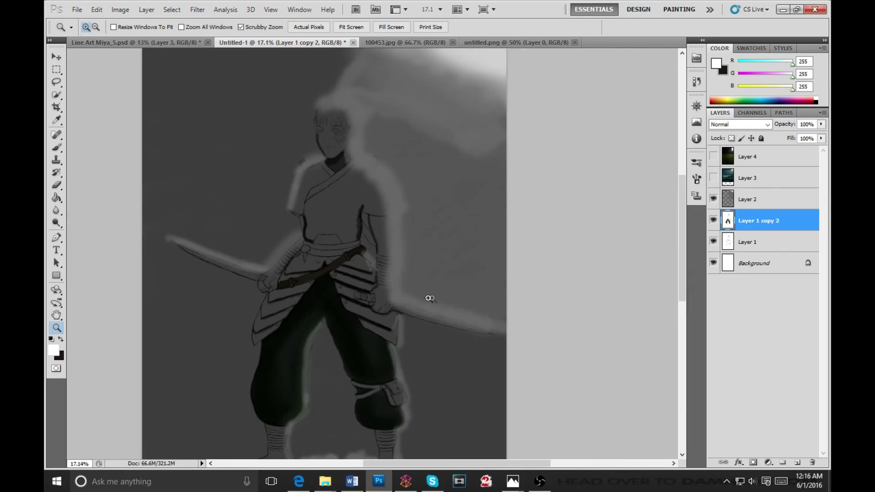
left_click(356, 289)
left_click_drag(334, 288, 397, 322)
left_click_drag(309, 260, 354, 304)
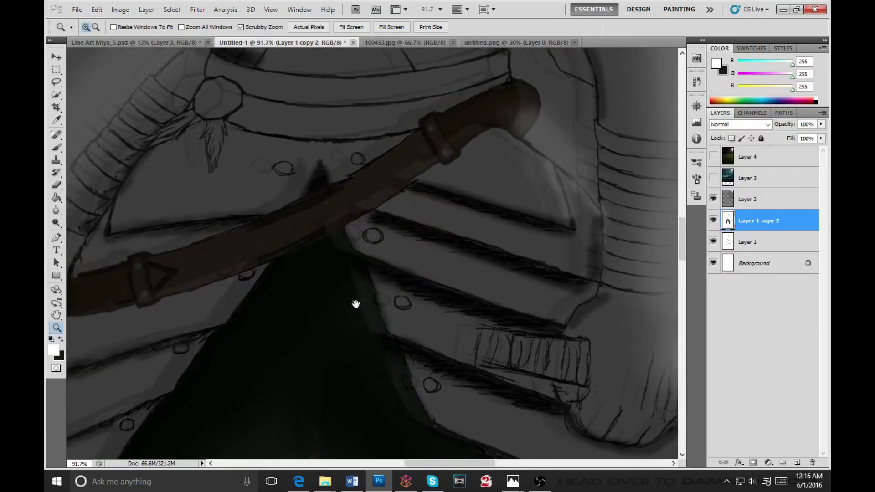
left_click_drag(322, 244, 364, 379)
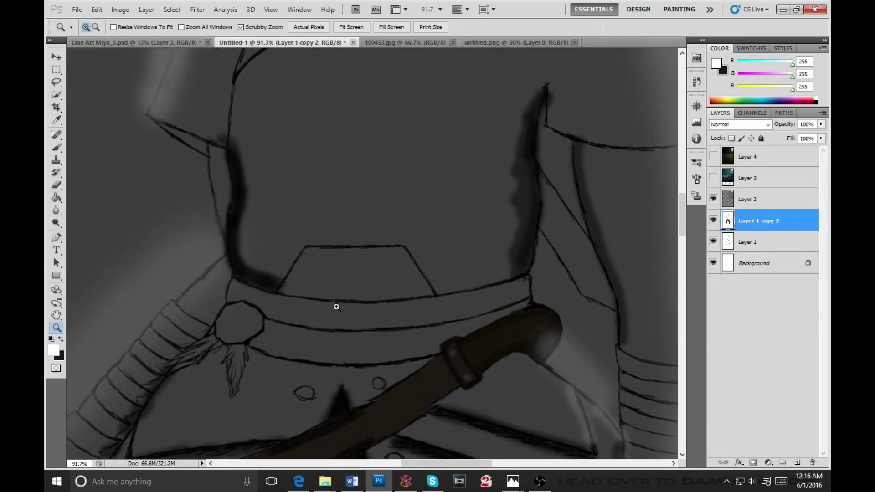
left_click_drag(314, 171, 269, 279)
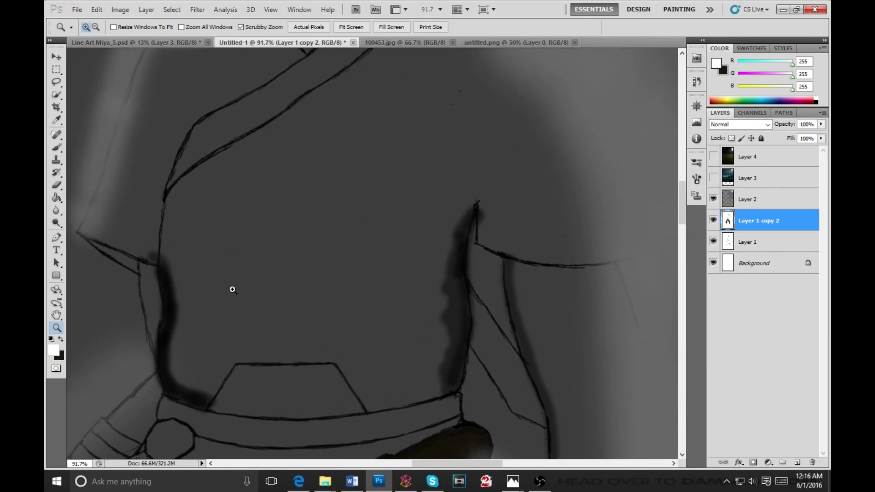
left_click_drag(181, 307, 135, 363)
left_click_drag(216, 342, 322, 250)
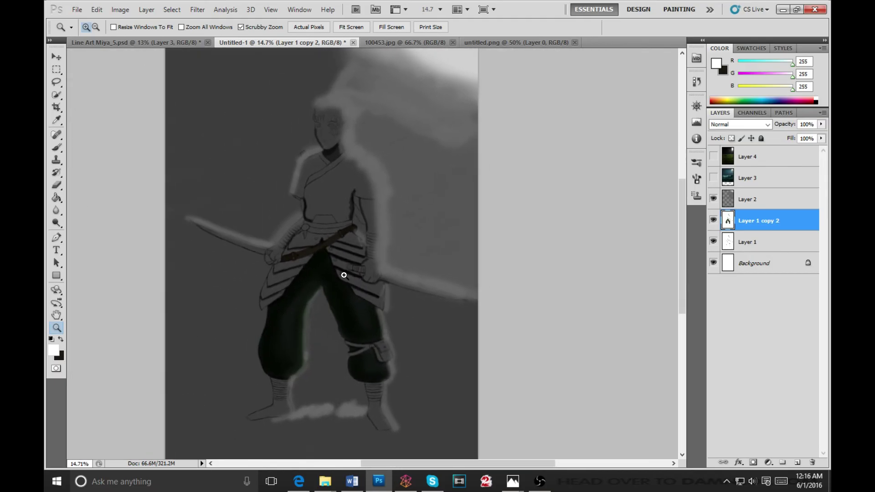